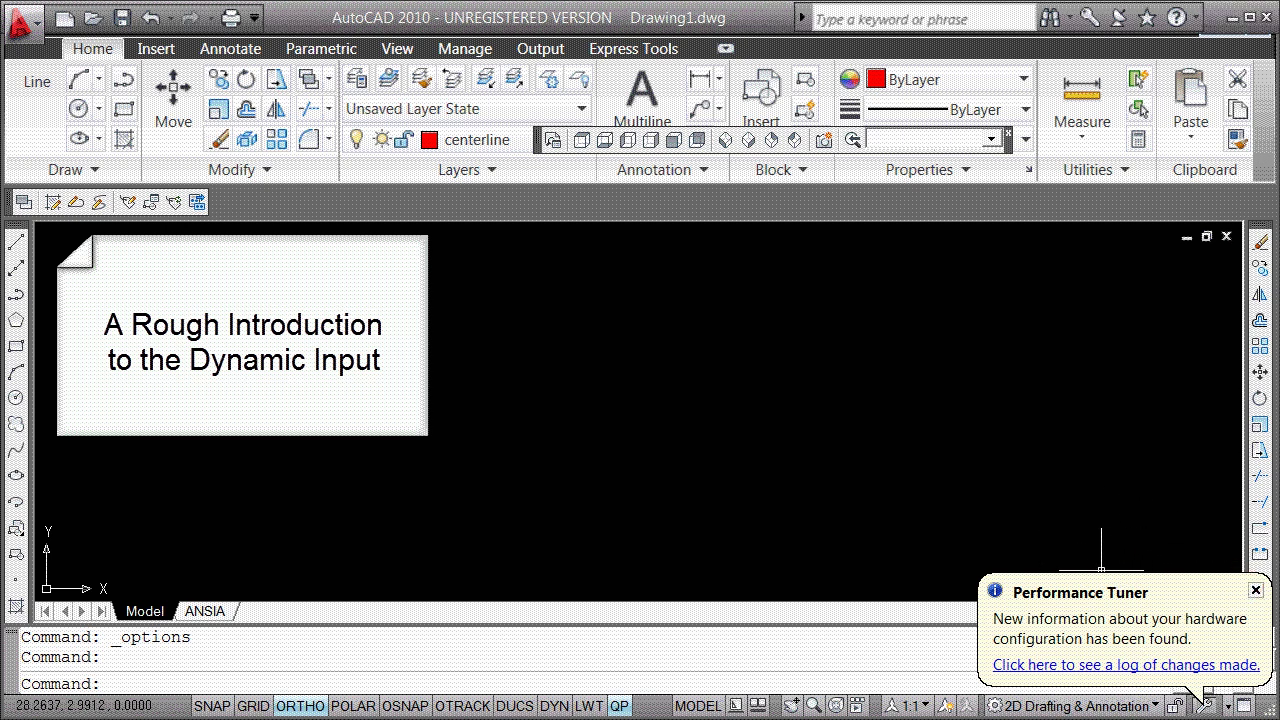
# Close the Performance Tuner balloon about the new hardware configuration.
pyautogui.click(1255, 590)
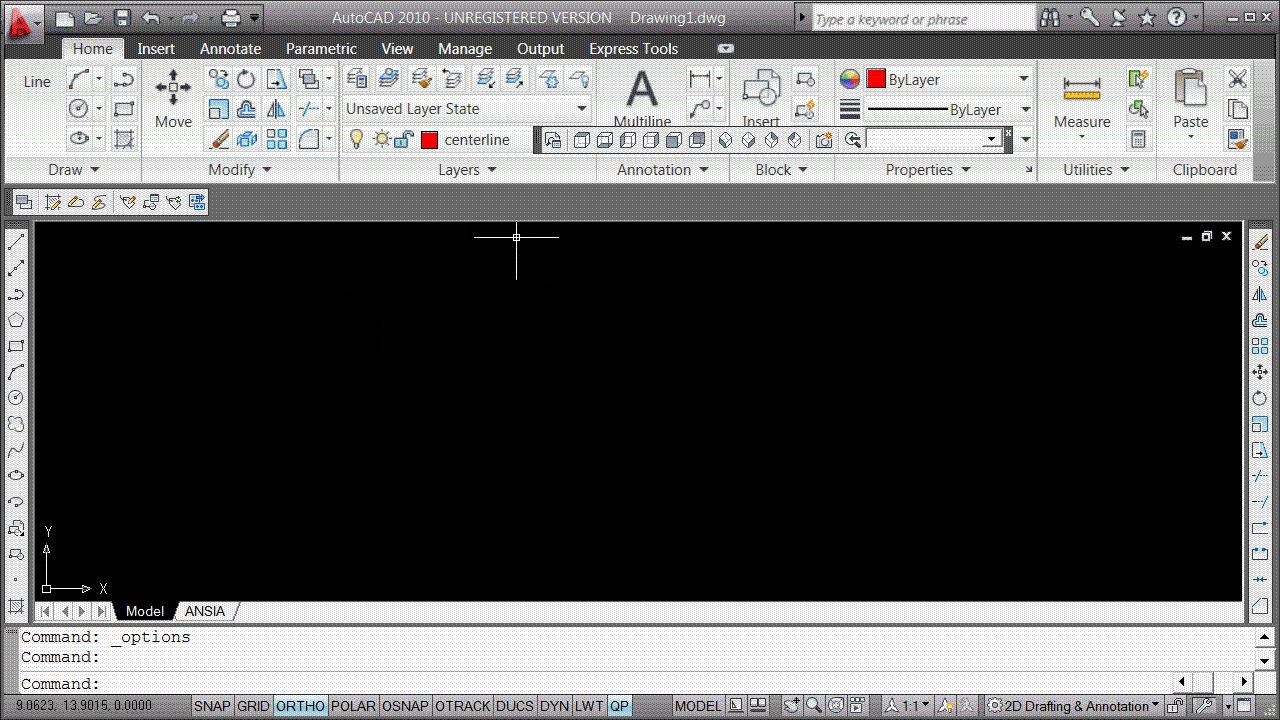
# Collapse the ribbon to tabs only and hide the Modify II toolbar.
pyautogui.click(727, 47)
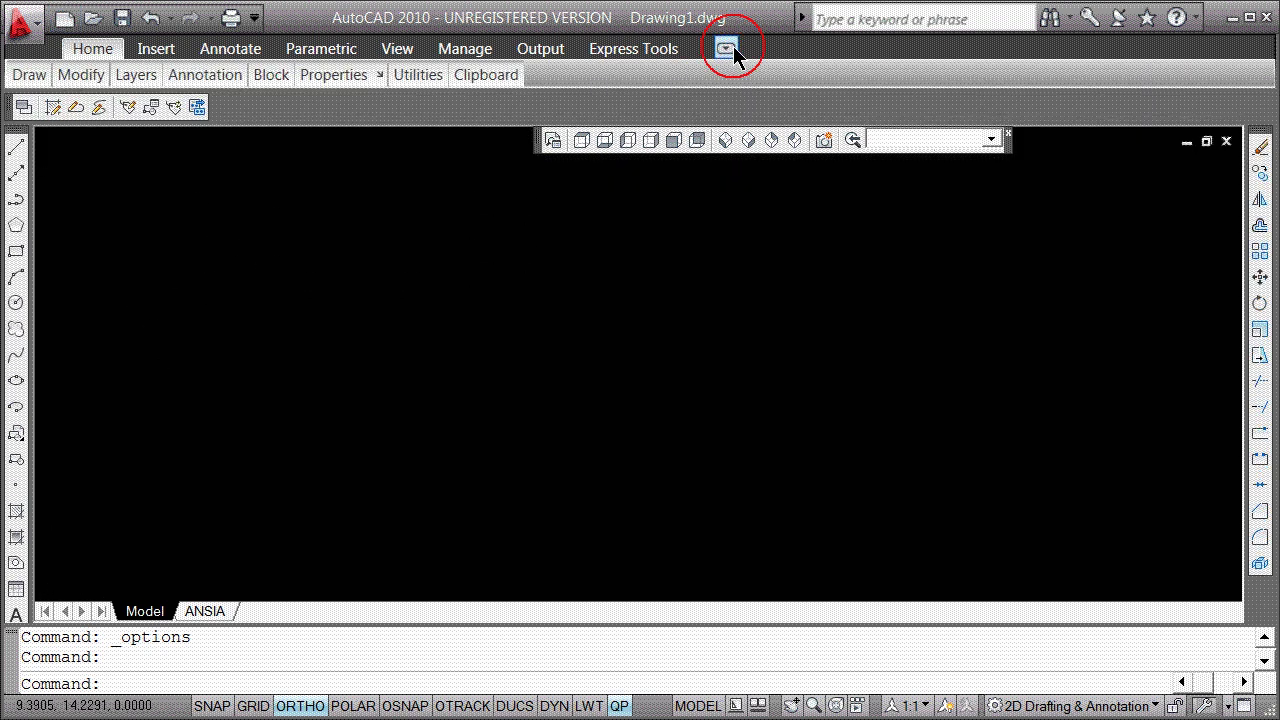
pyautogui.click(723, 47)
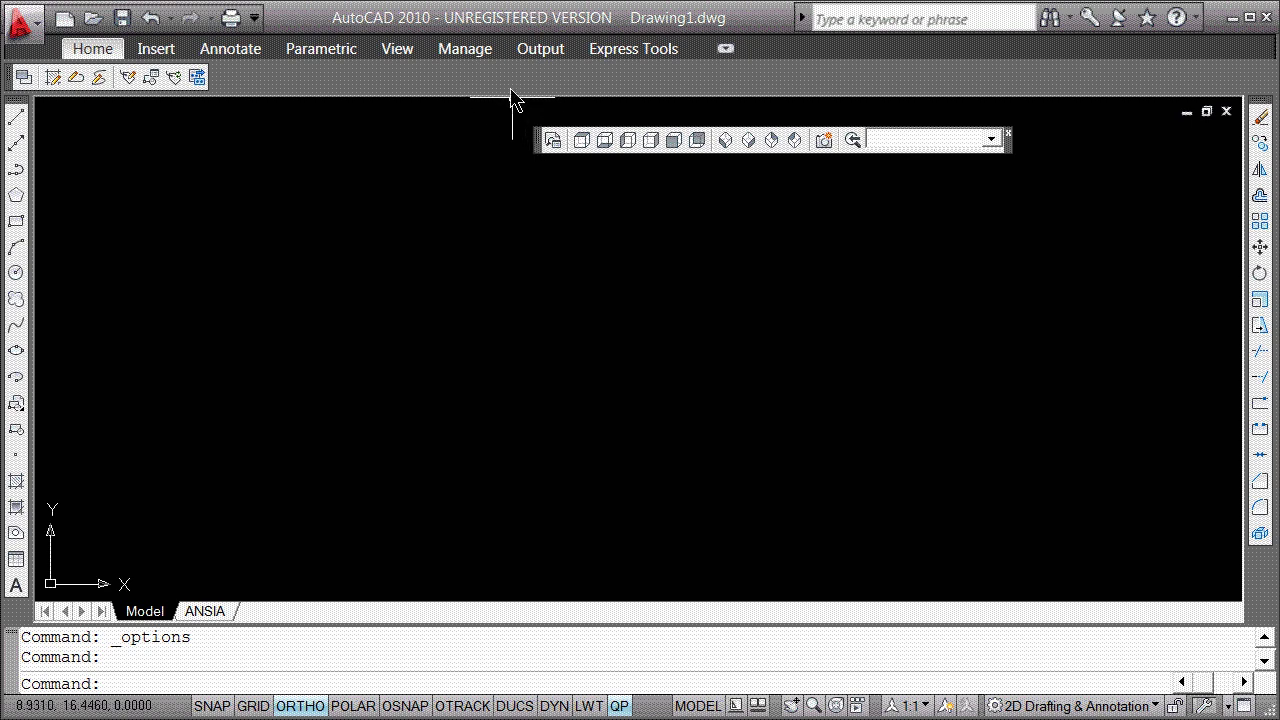
pyautogui.rightClick(514, 84)
pyautogui.moveTo(524, 92)
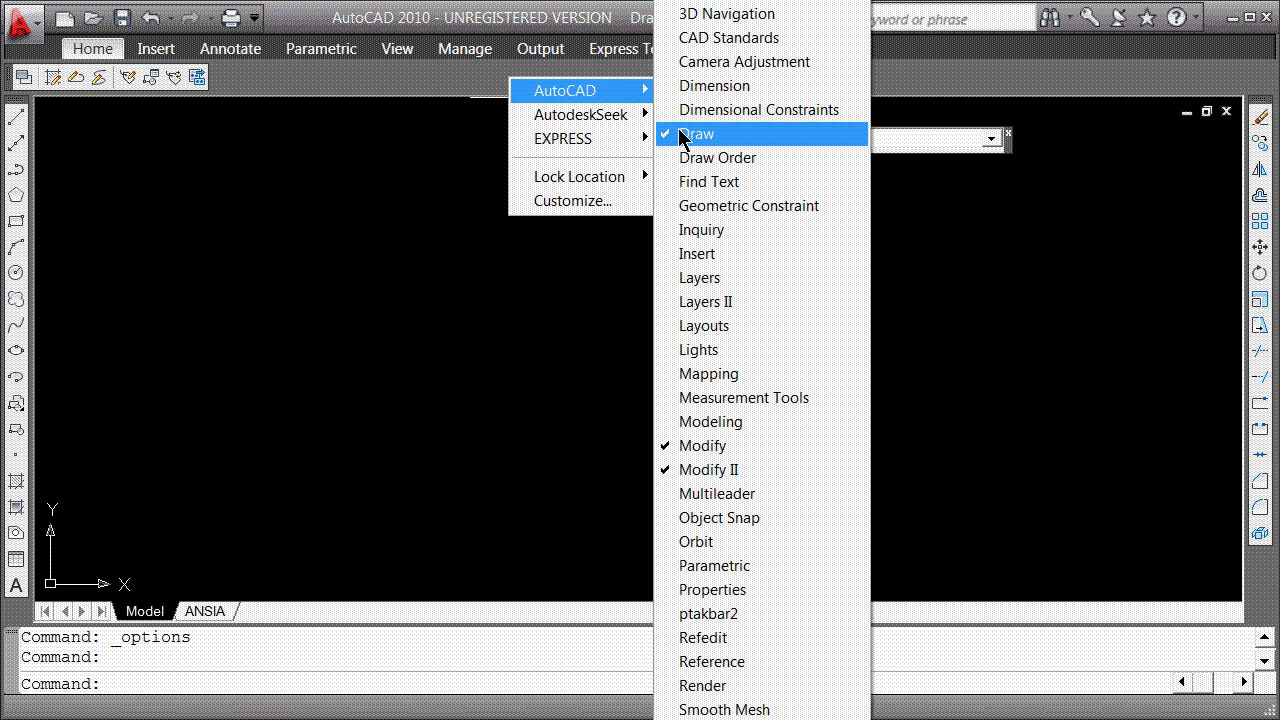
pyautogui.click(666, 469)
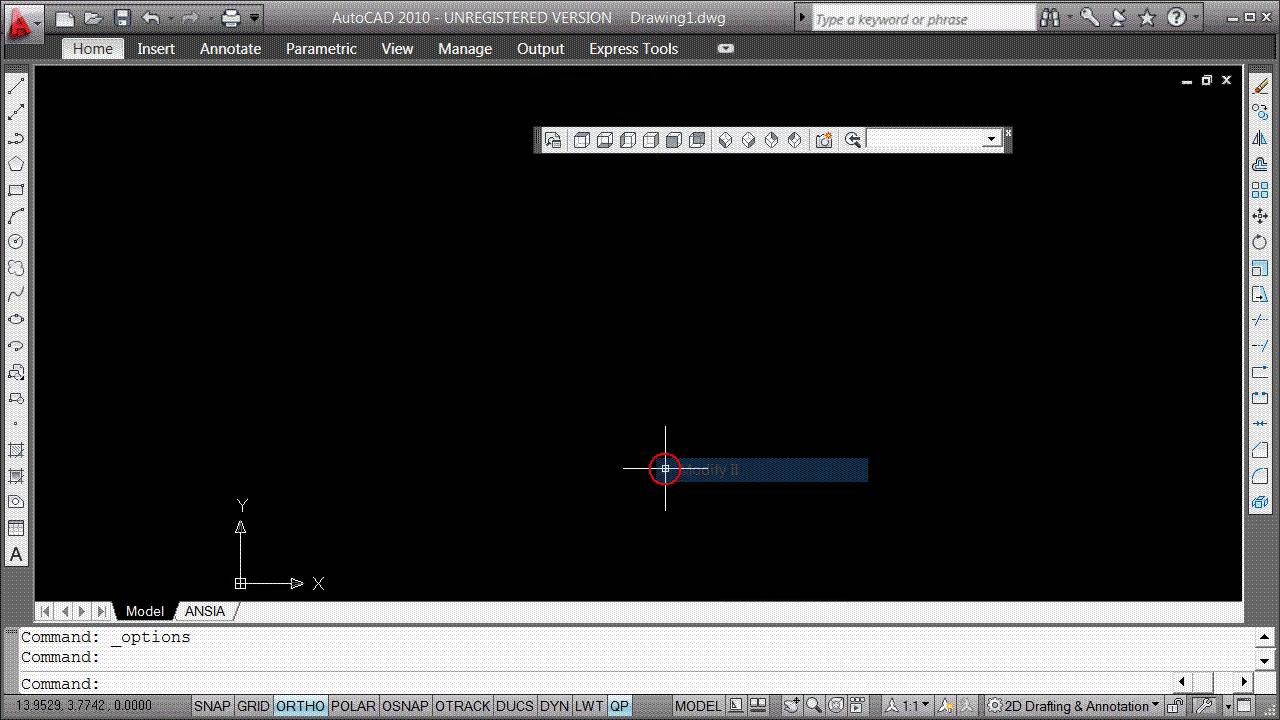
# Dismiss the toolbar list and turn off Ortho and Quick Properties on the status bar.
pyautogui.rightClick(545, 142)
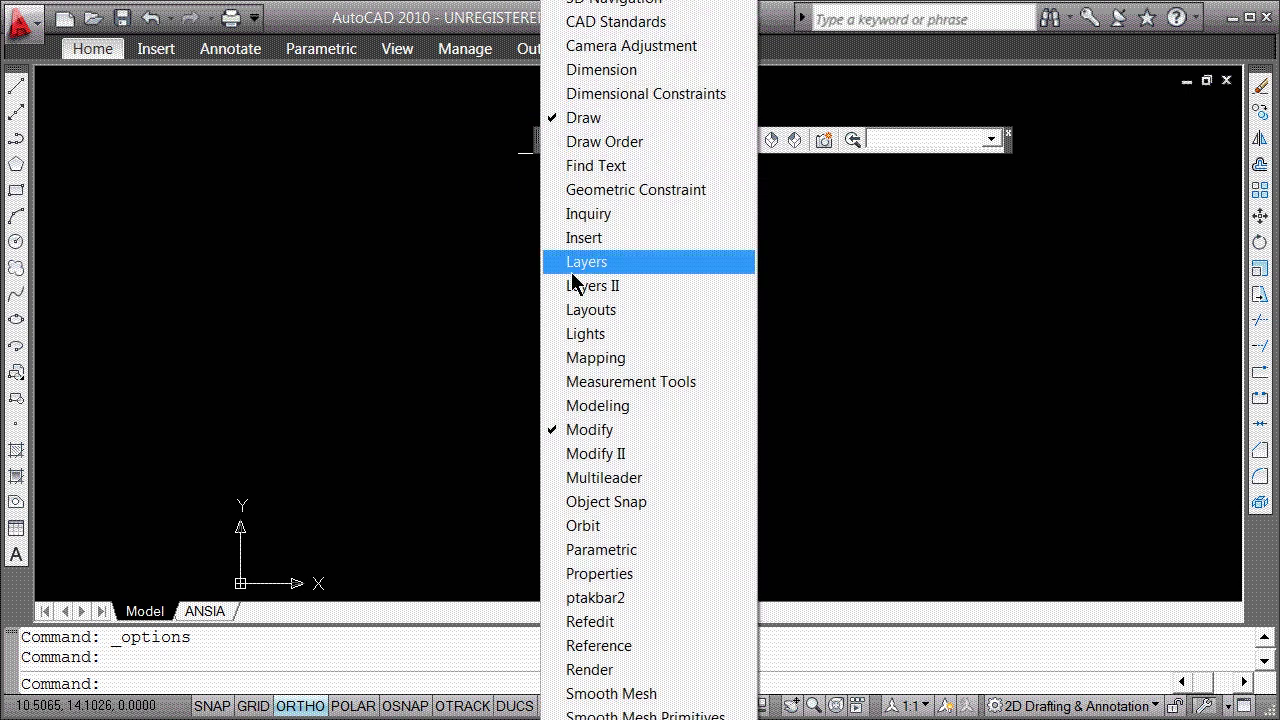
pyautogui.click(592, 556)
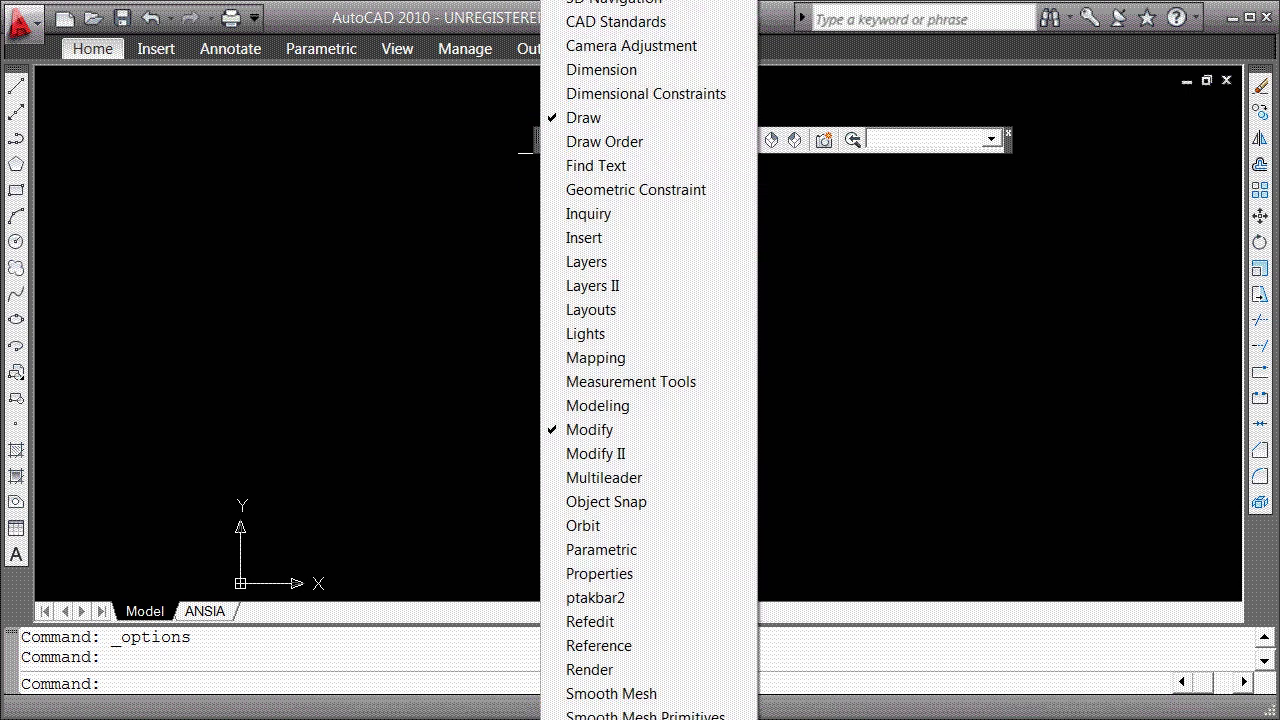
pyautogui.click(962, 241)
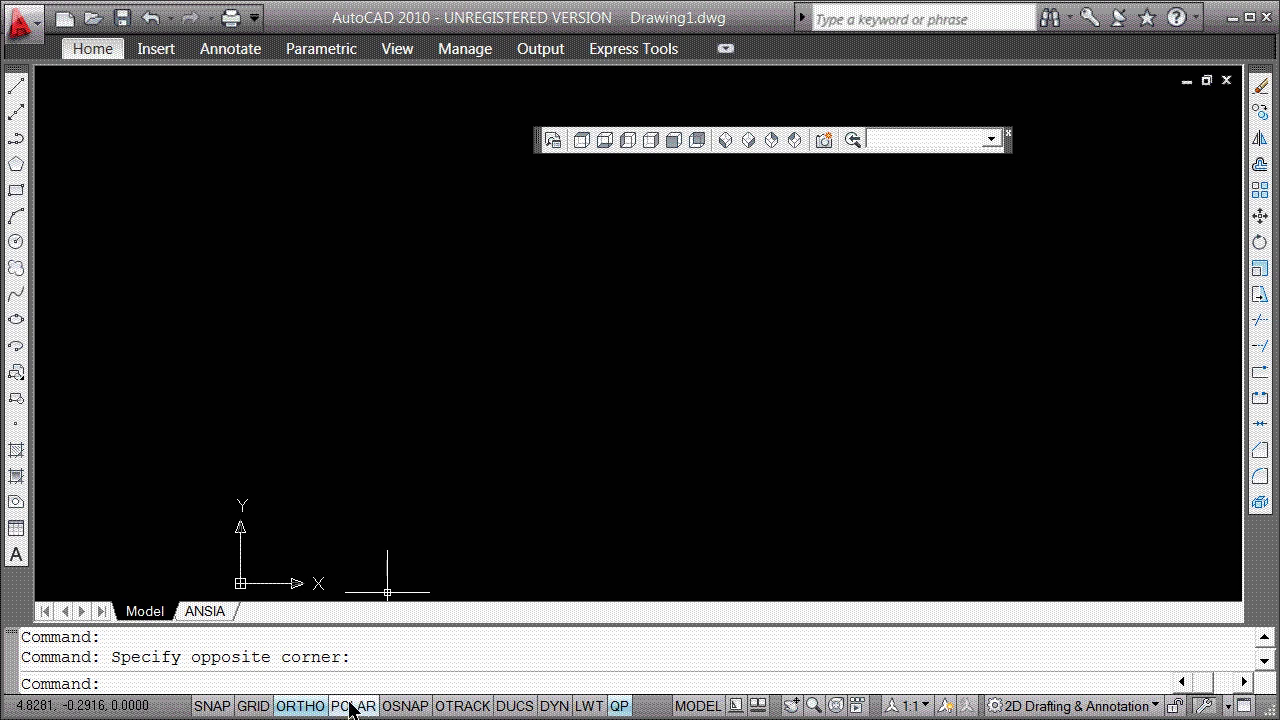
pyautogui.click(311, 701)
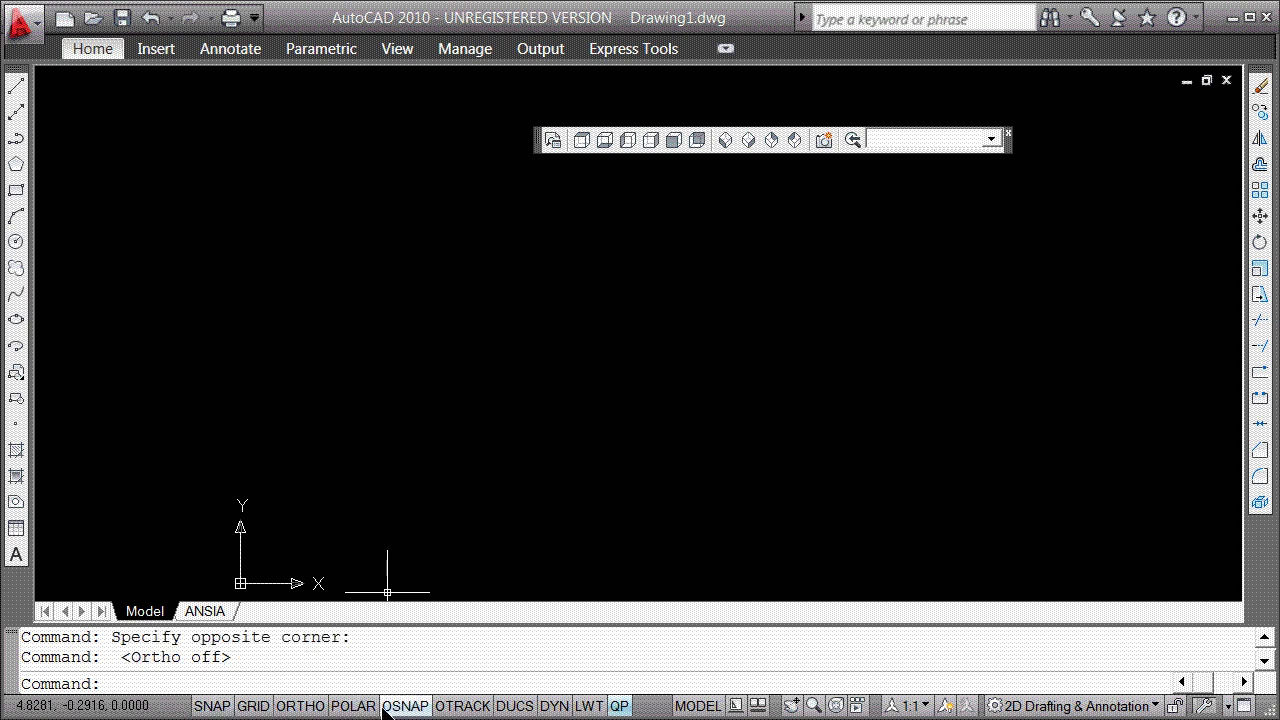
pyautogui.click(619, 705)
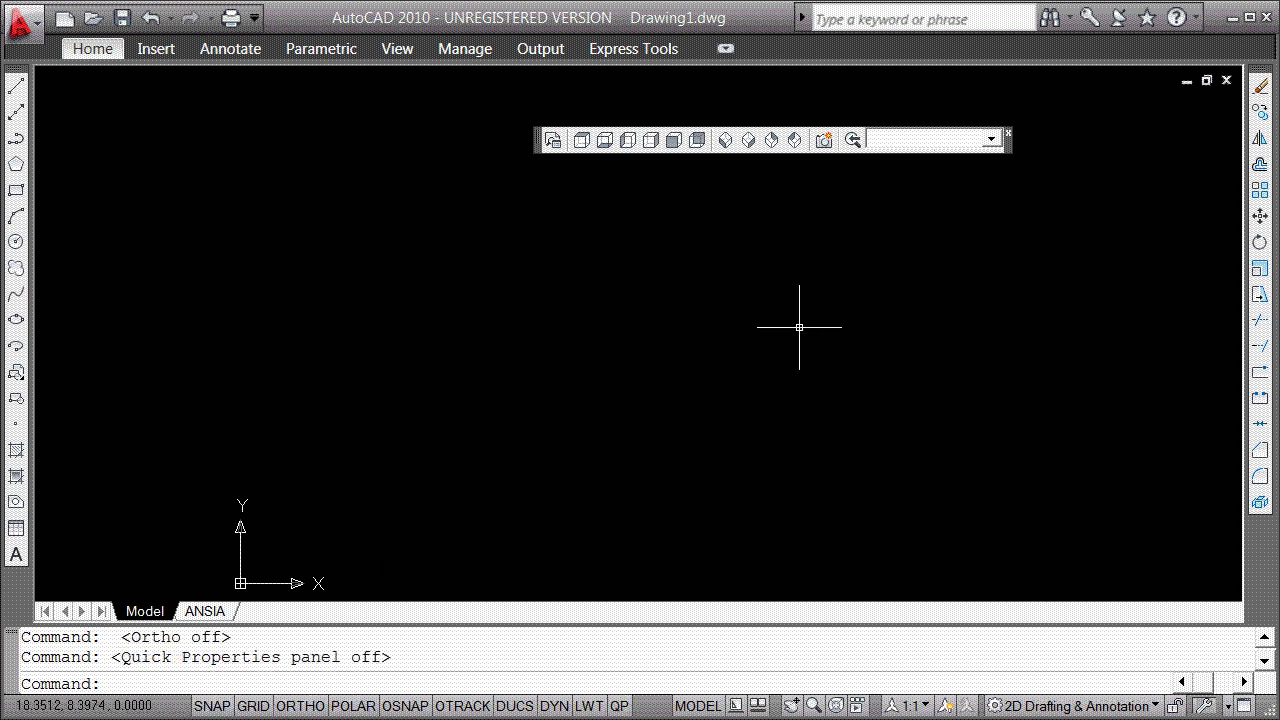
# Draw a rectangle from a picked corner to @9.8,6.8.
pyautogui.click(15, 190)
pyautogui.click(436, 412)
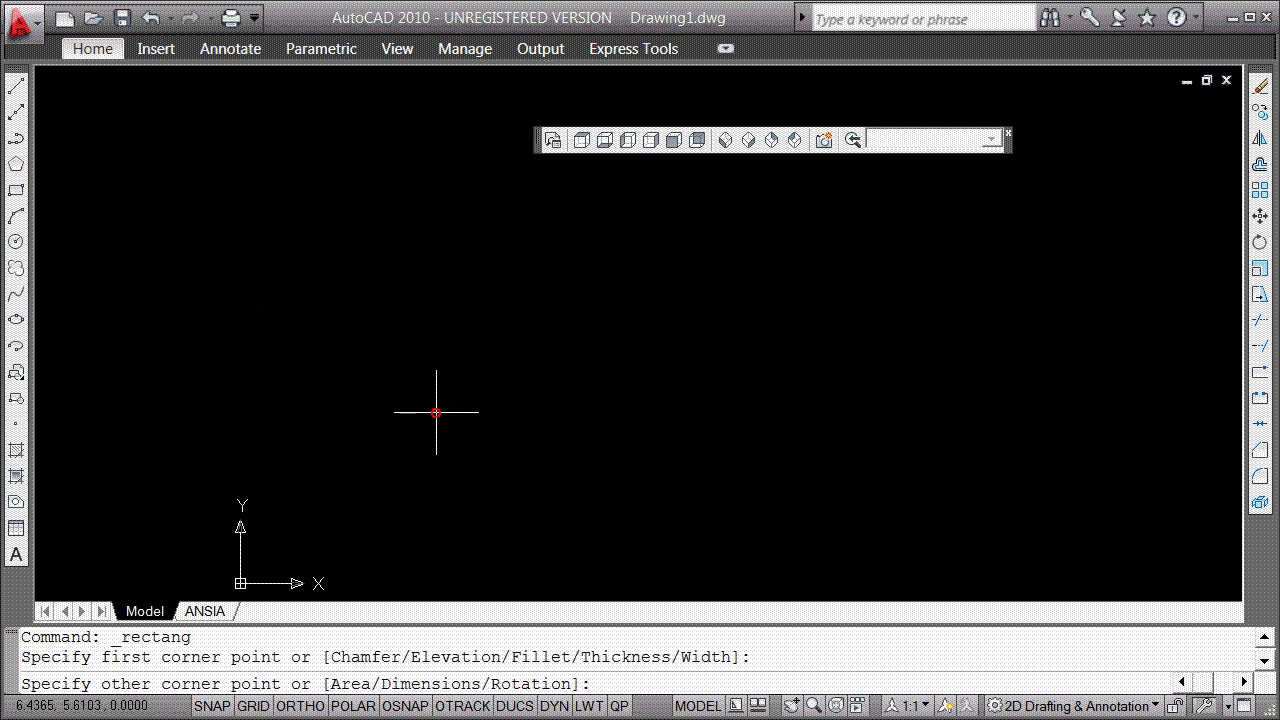
pyautogui.press('F8')
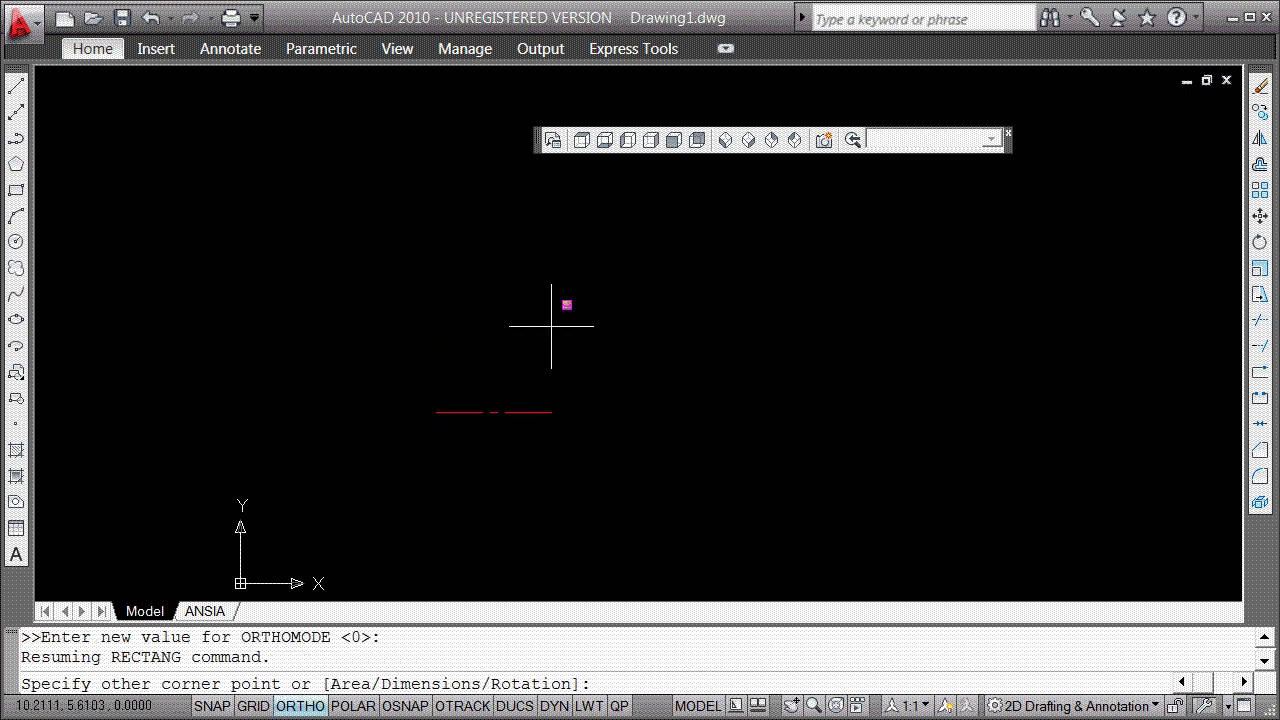
pyautogui.write('@9.')
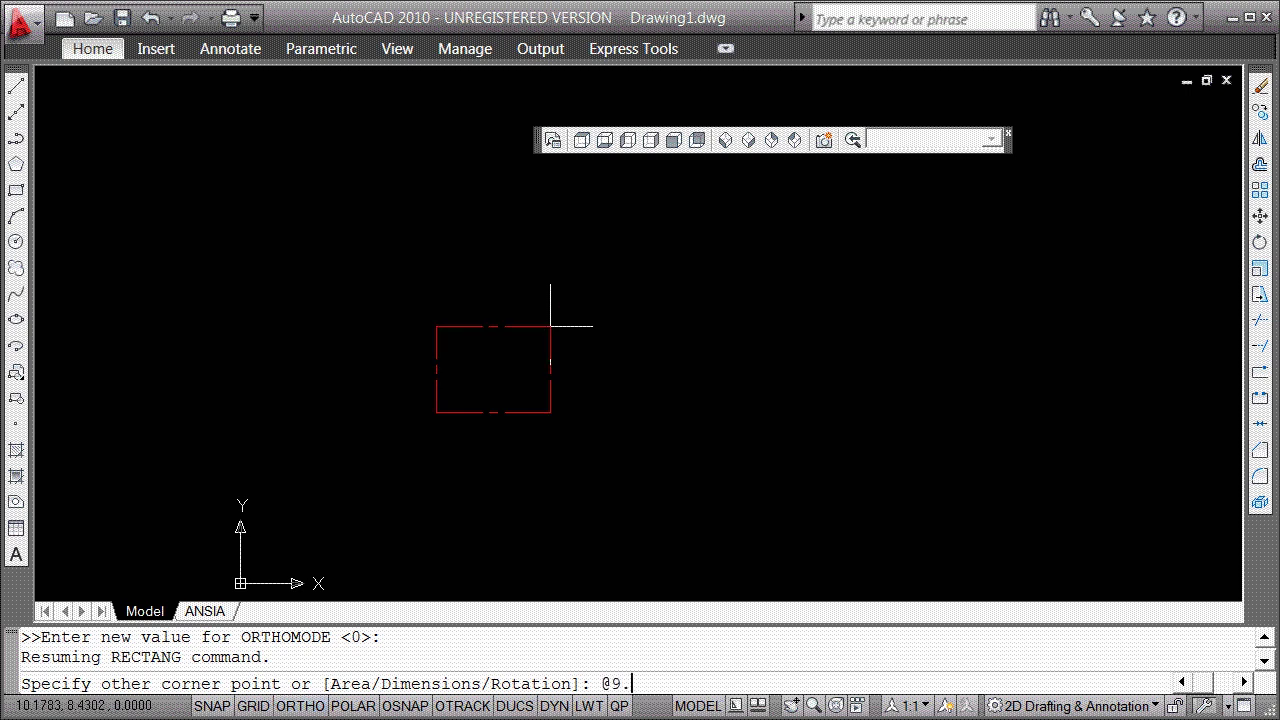
pyautogui.write('8,6.8')
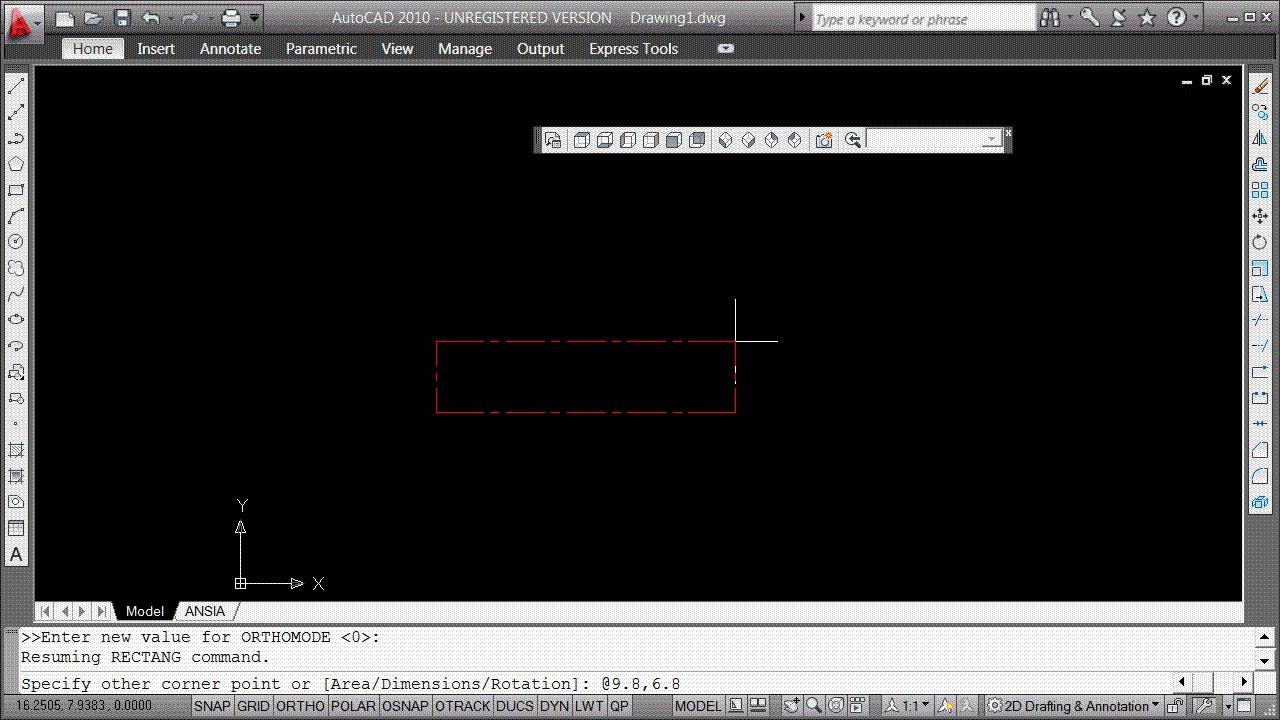
pyautogui.press('Return')
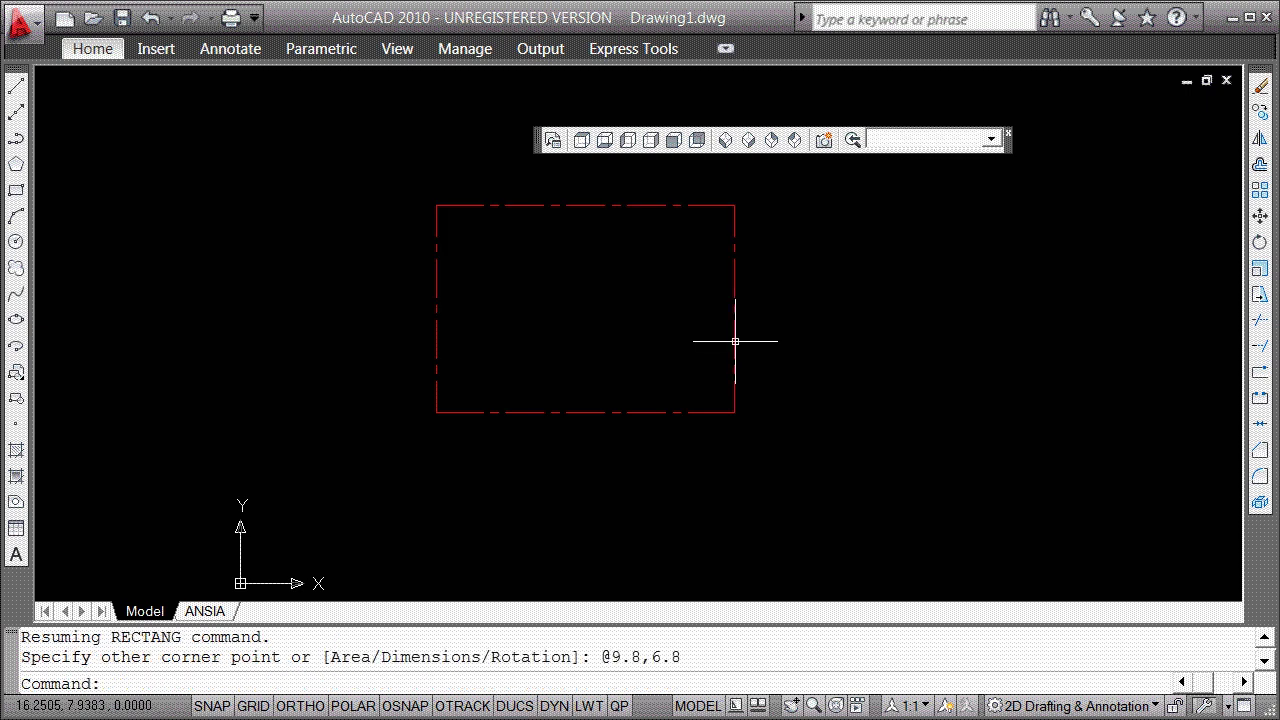
pyautogui.press('Escape')
pyautogui.press('Escape')
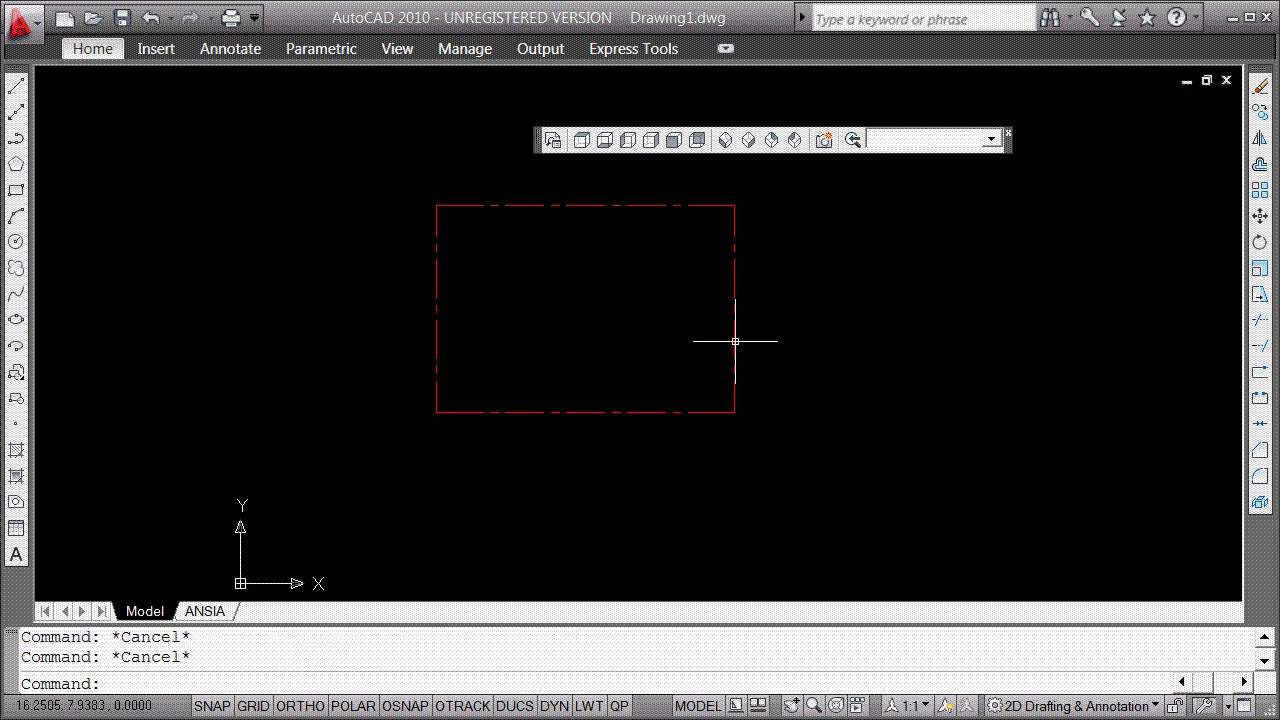
# Zoom to the drawing's extents with Z, E.
pyautogui.write('ze')
pyautogui.press('BackSpace')
pyautogui.press('Return')
pyautogui.write('e')
pyautogui.press('Return')
pyautogui.scroll(-4, 728, 335)
pyautogui.scroll(8, 723, 331)
pyautogui.scroll(-2, 721, 319)
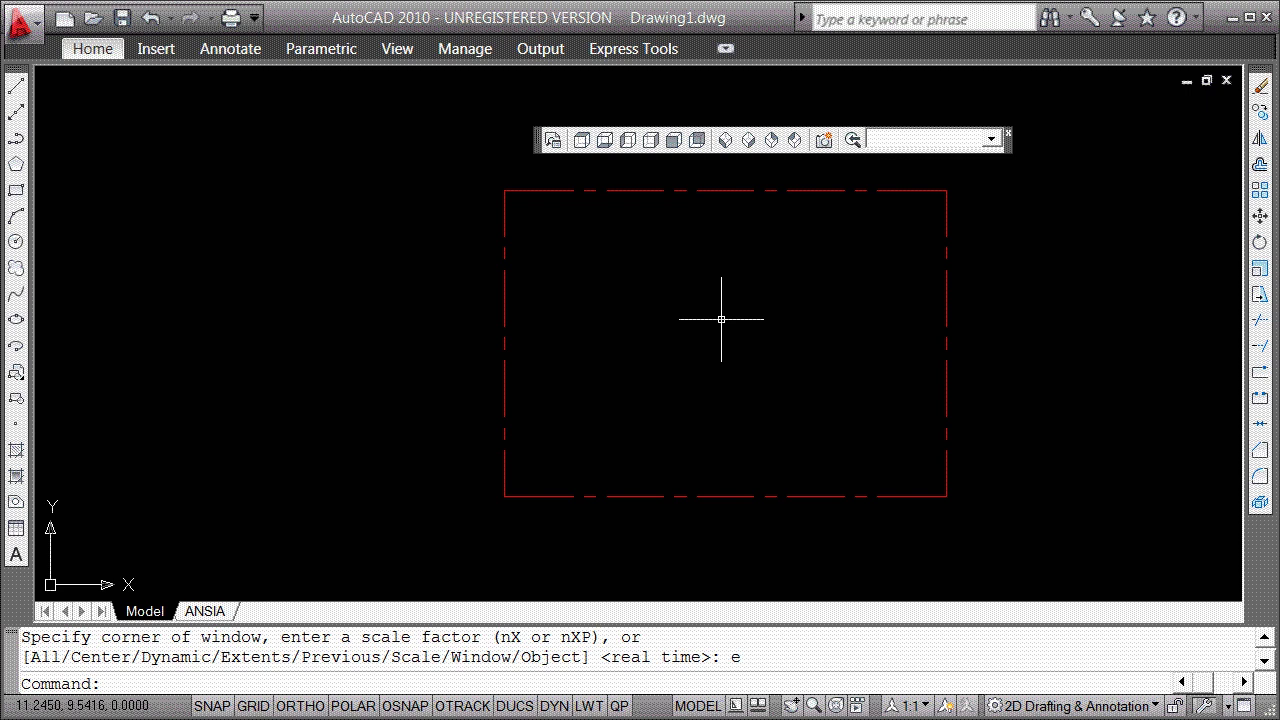
# Turn on DYN and bring up the OSNAP shortcut menu.
pyautogui.click(555, 706)
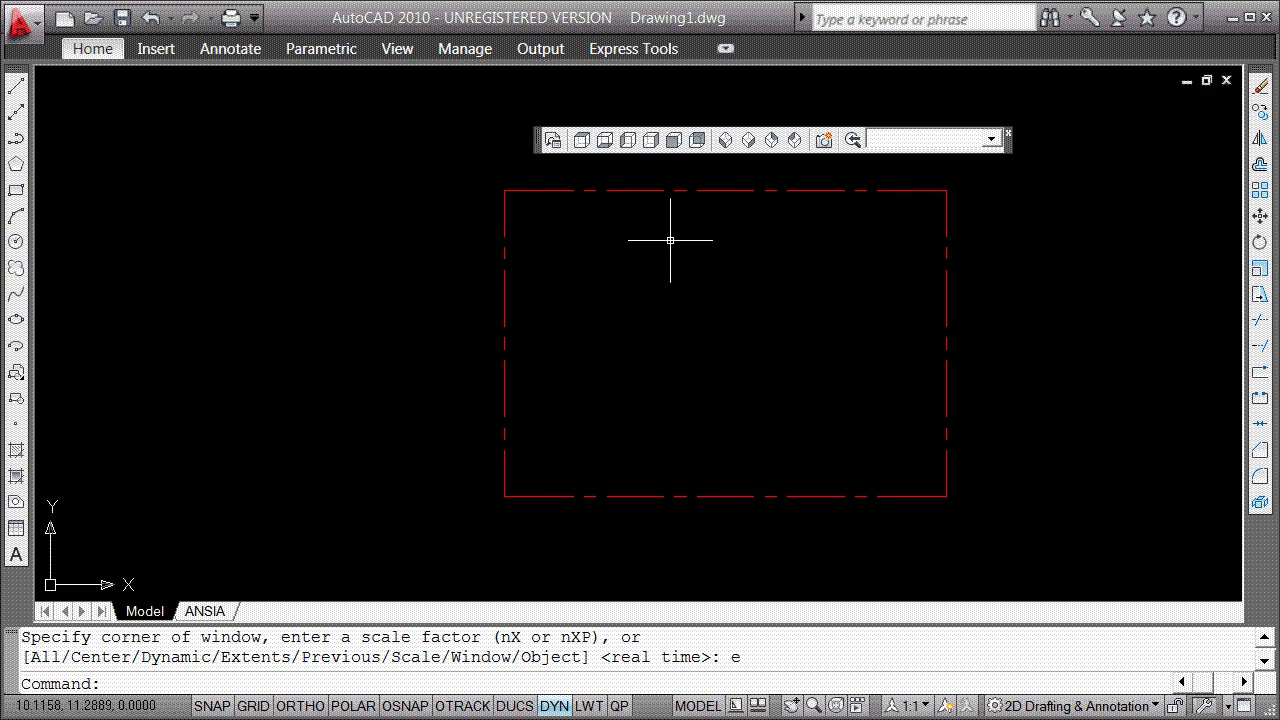
pyautogui.keyDown('shift'); pyautogui.rightClick(670, 240); pyautogui.keyUp('shift')
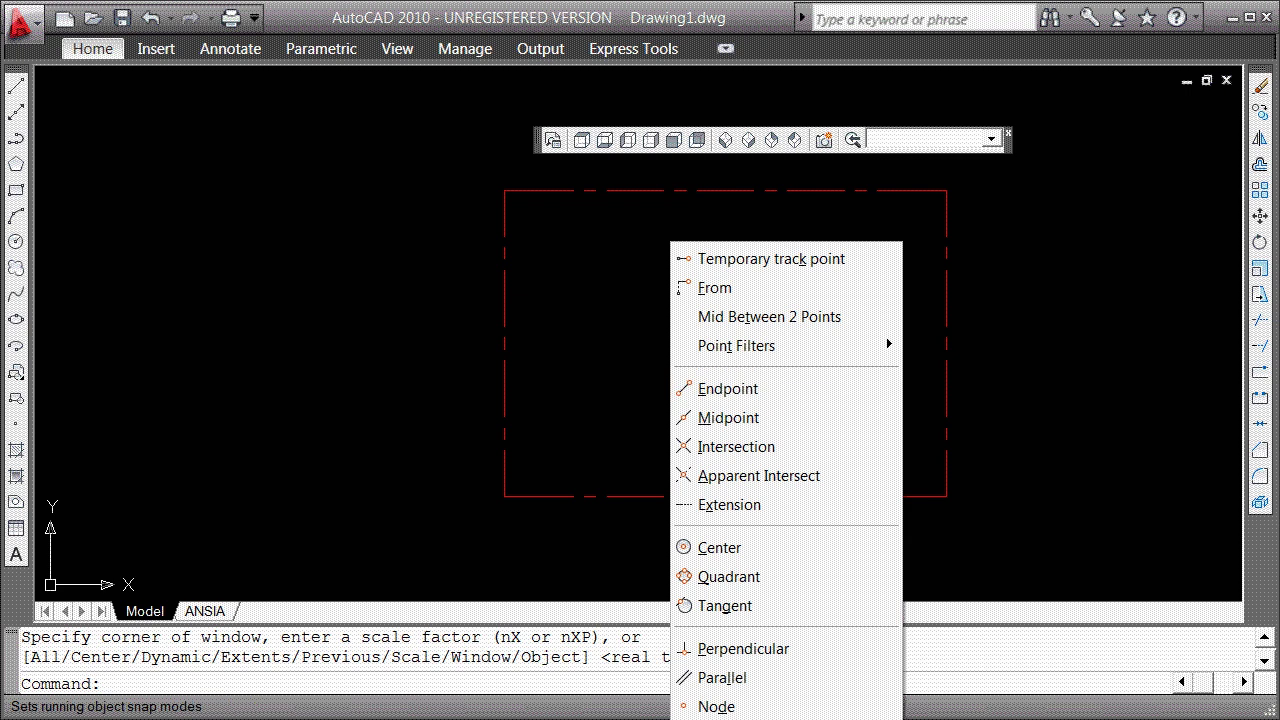
# Open Osnap Settings and browse through the Drafting Settings tabs.
pyautogui.press('o')
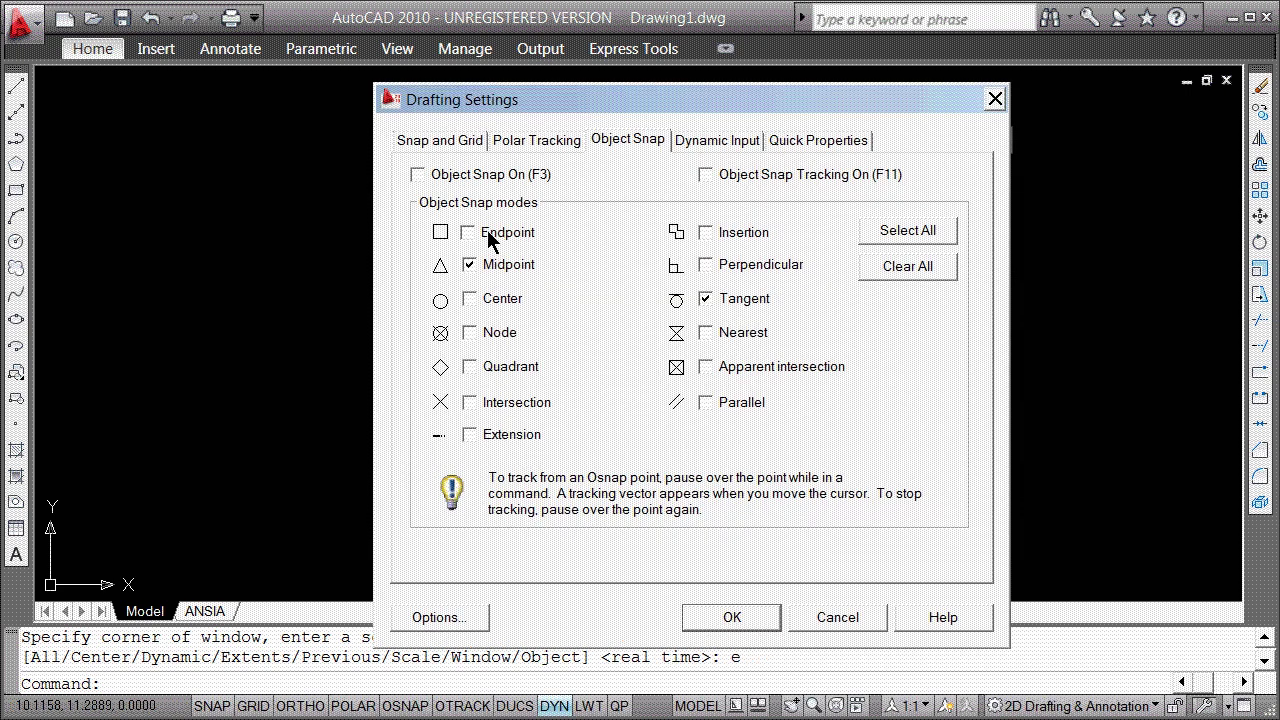
pyautogui.click(468, 264)
pyautogui.click(452, 141)
pyautogui.click(514, 140)
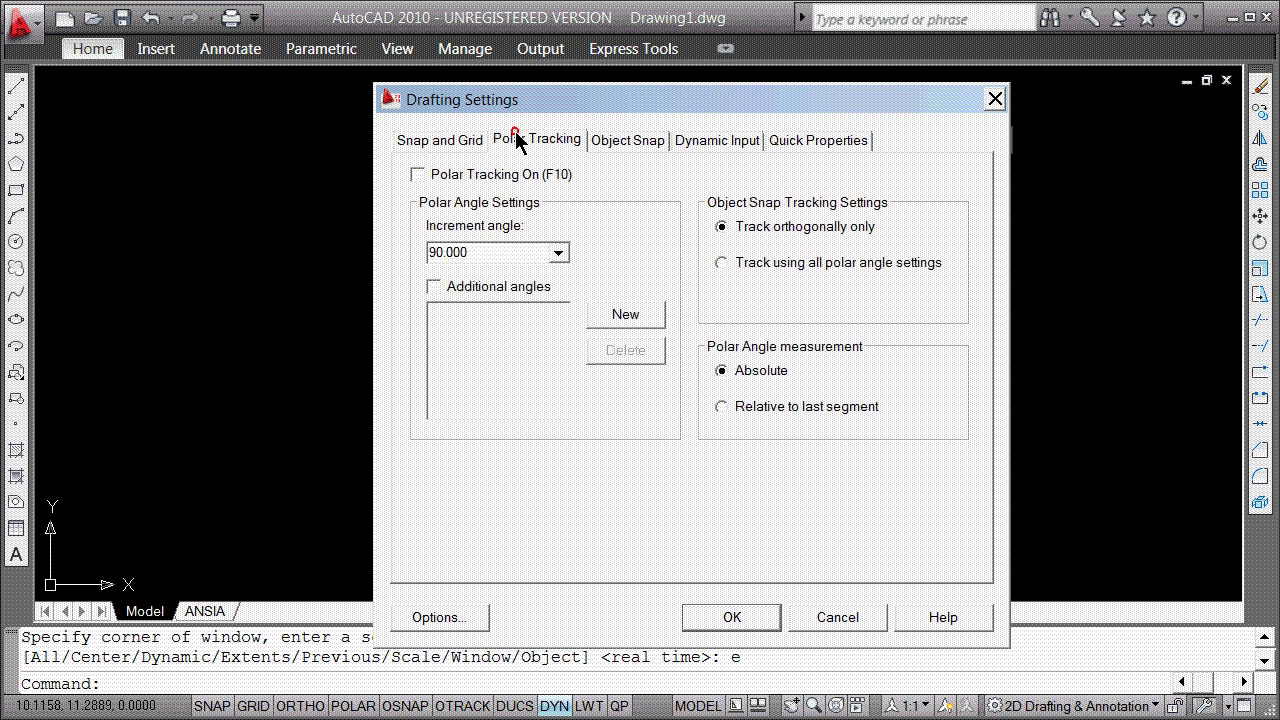
pyautogui.click(609, 139)
pyautogui.click(710, 137)
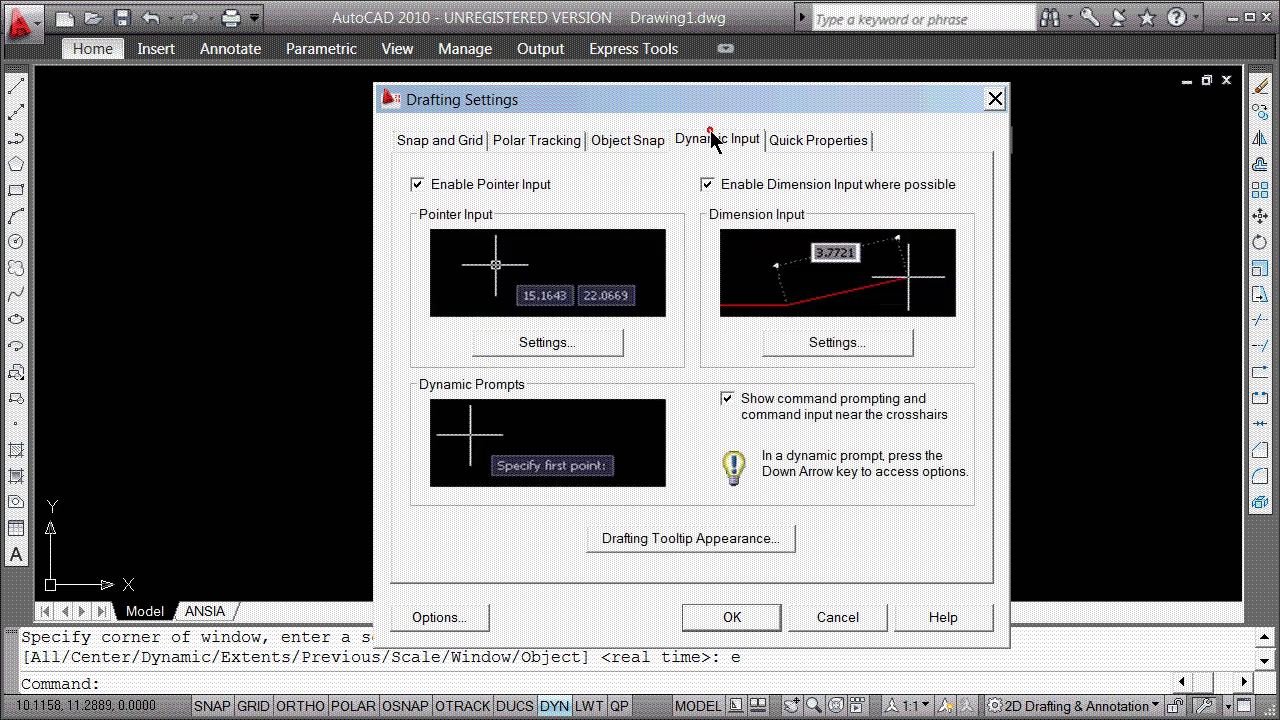
pyautogui.click(809, 141)
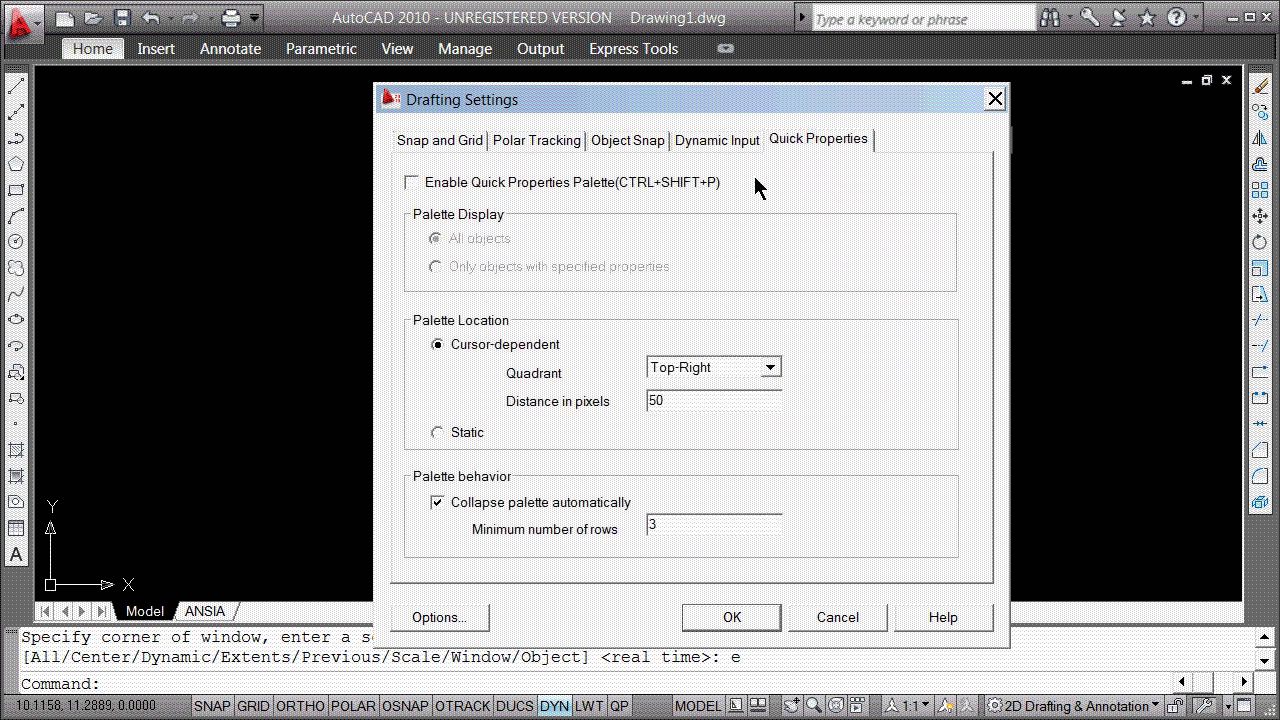
pyautogui.click(447, 142)
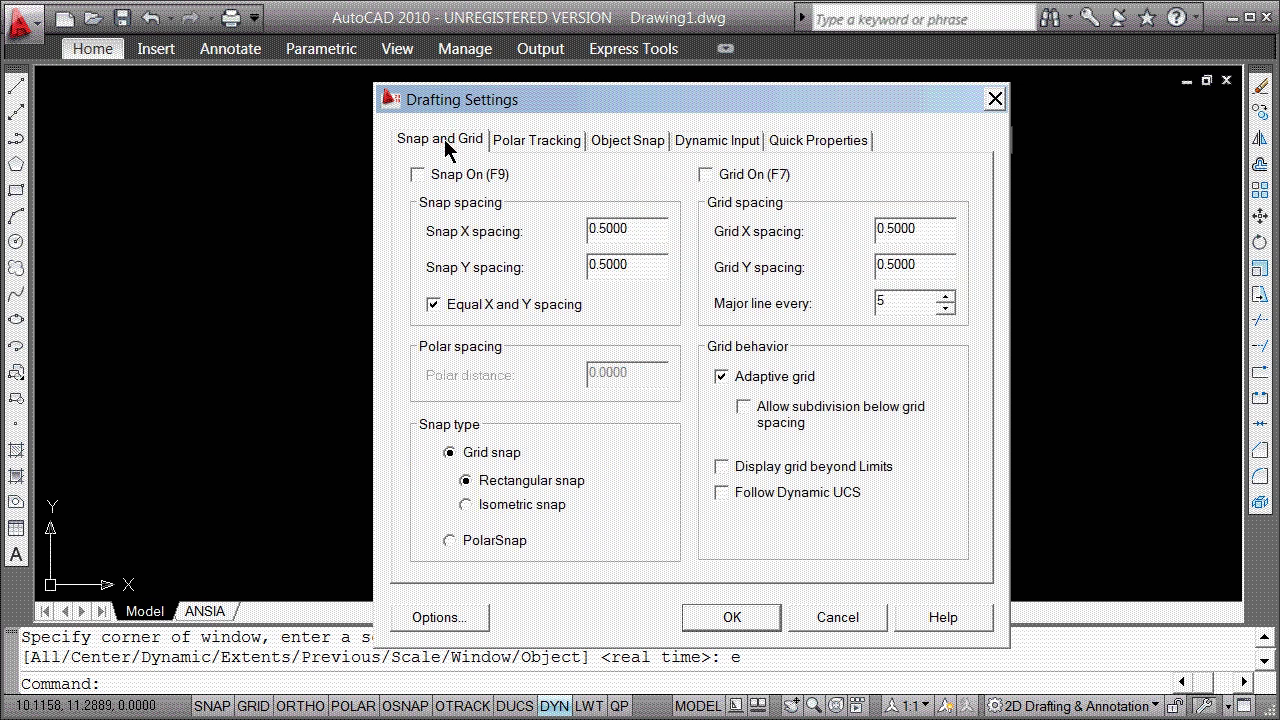
pyautogui.click(526, 142)
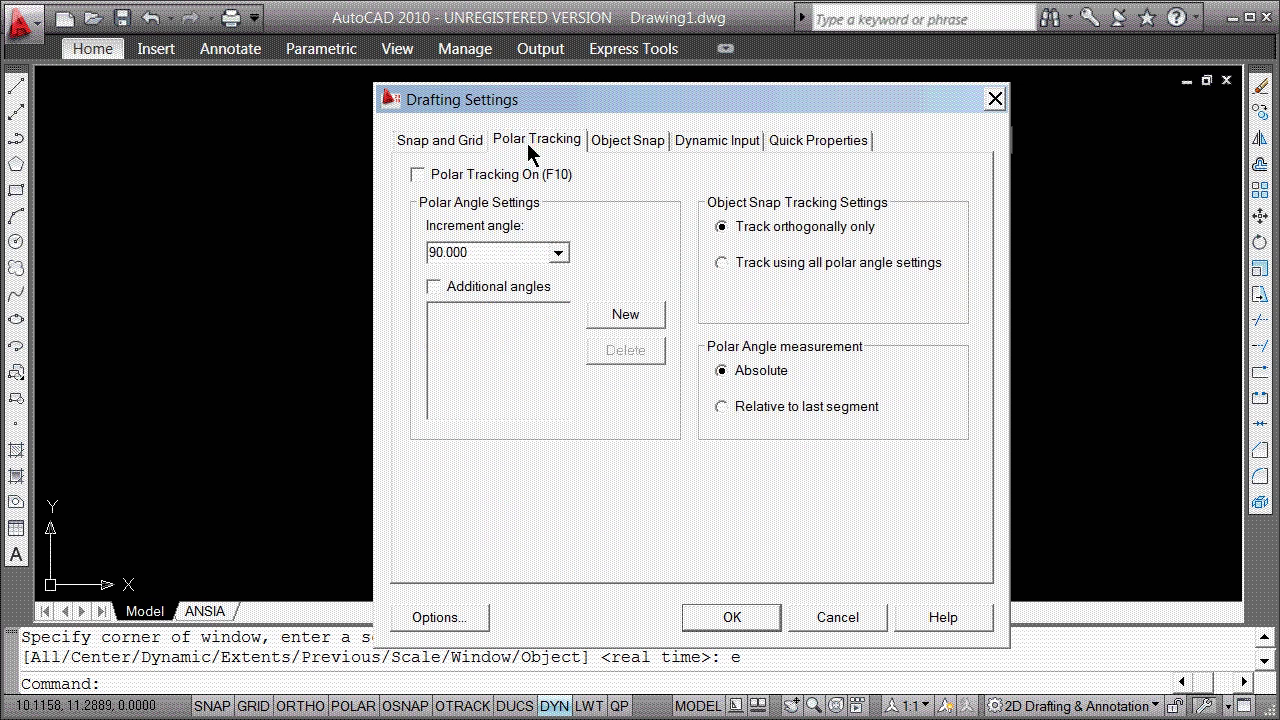
pyautogui.click(623, 138)
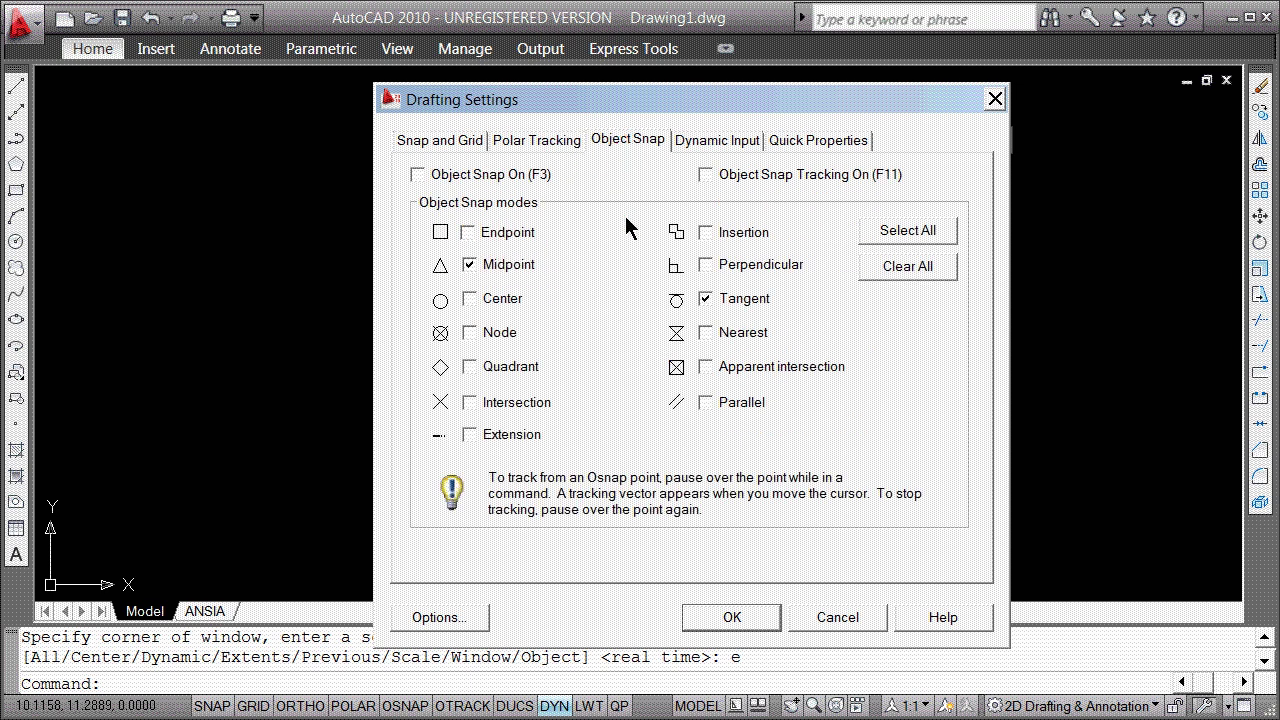
pyautogui.click(727, 141)
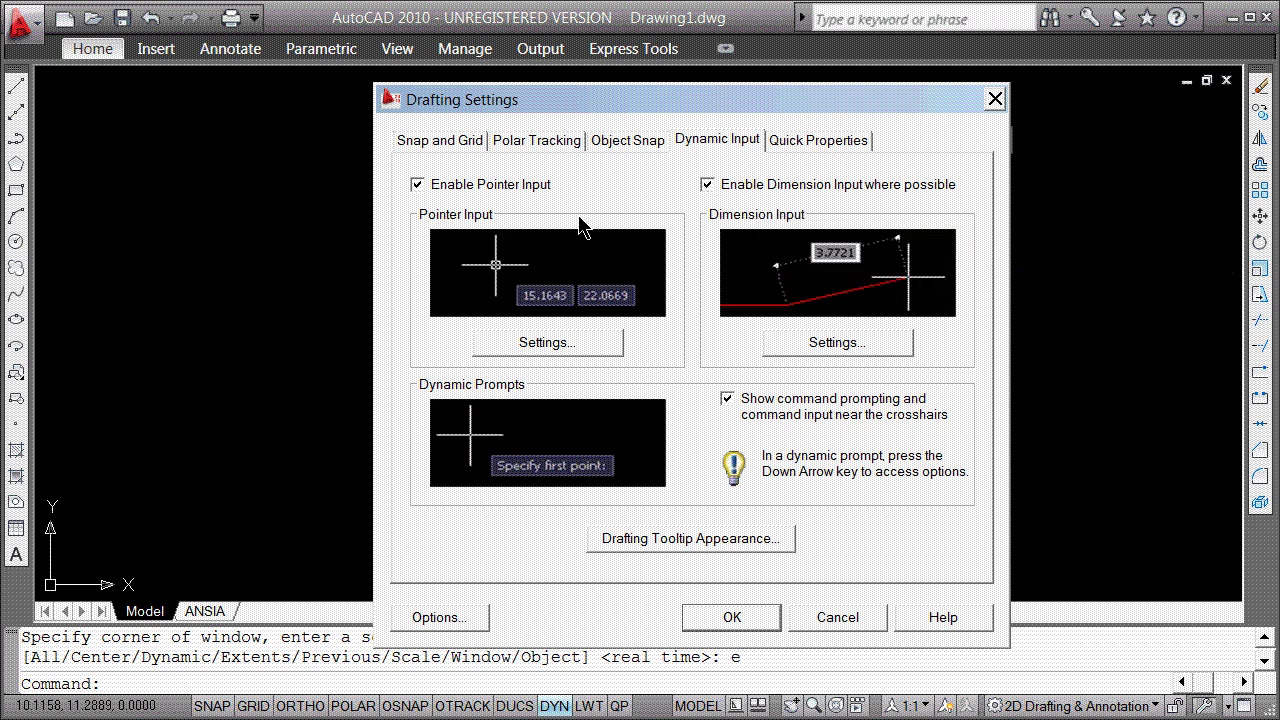
pyautogui.click(797, 137)
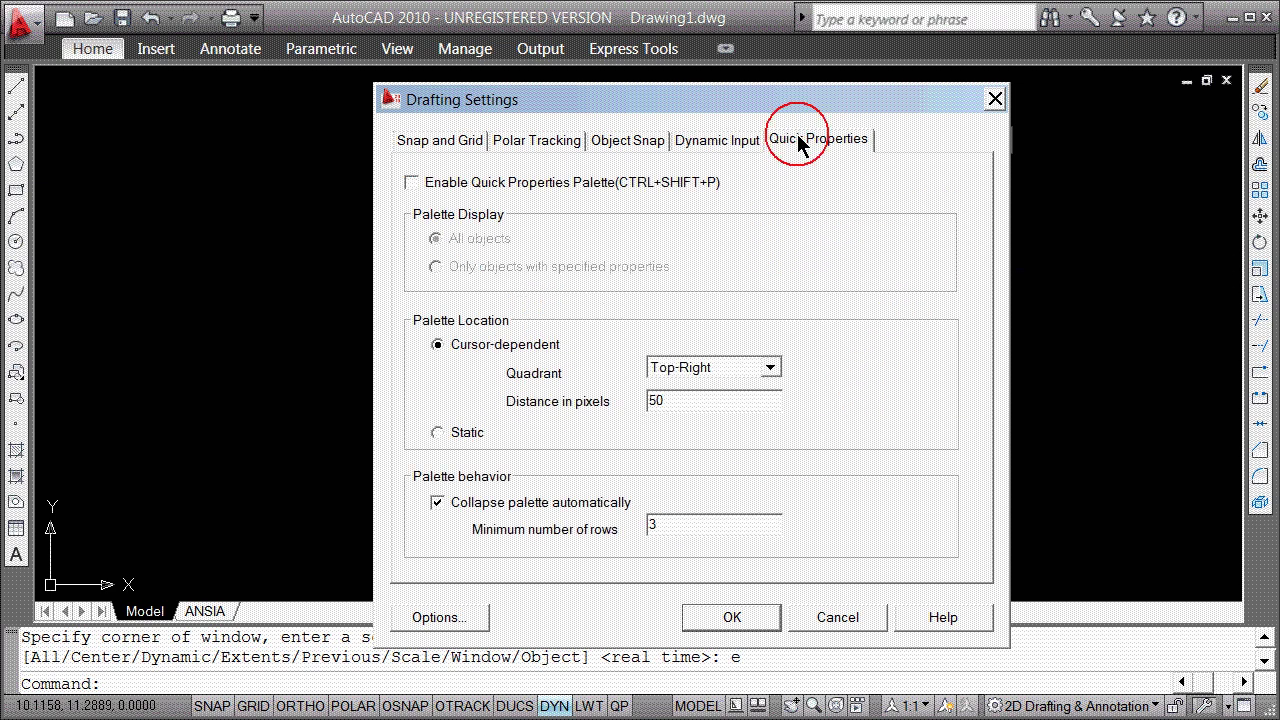
# Uncheck Midpoint and Tangent on the Object Snap tab and confirm with OK.
pyautogui.click(604, 141)
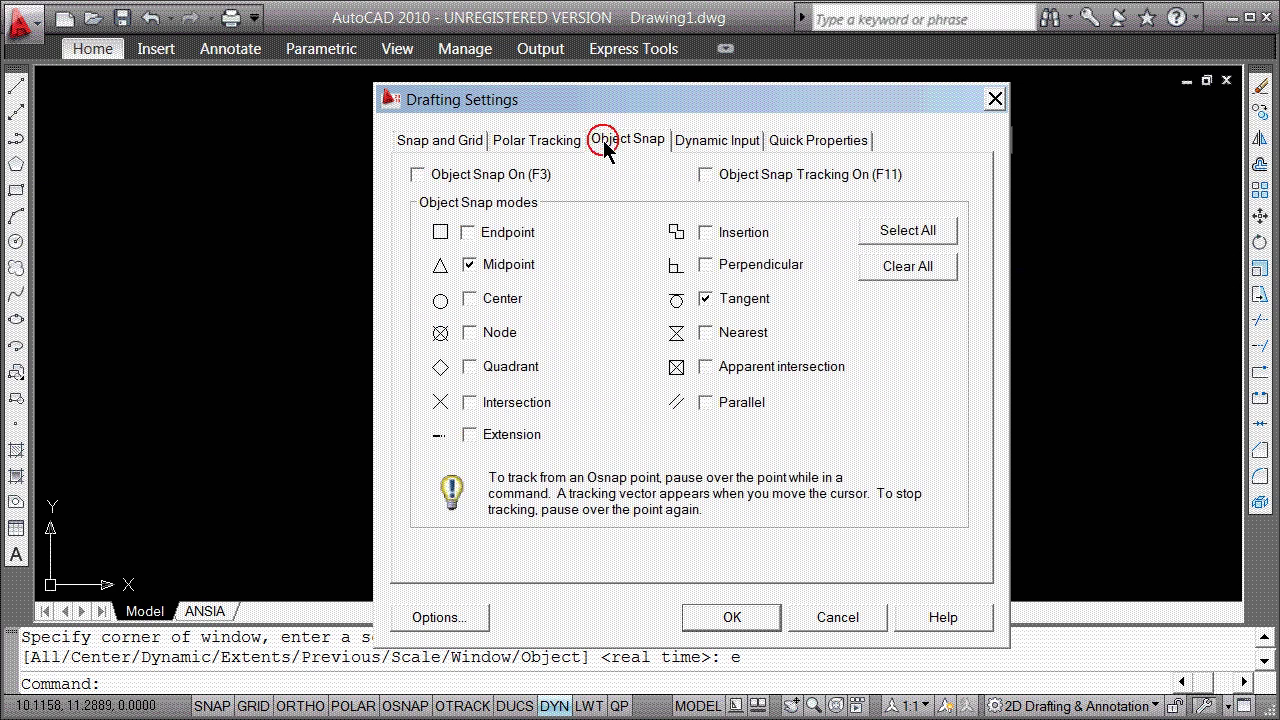
pyautogui.click(468, 265)
pyautogui.click(703, 297)
pyautogui.click(747, 611)
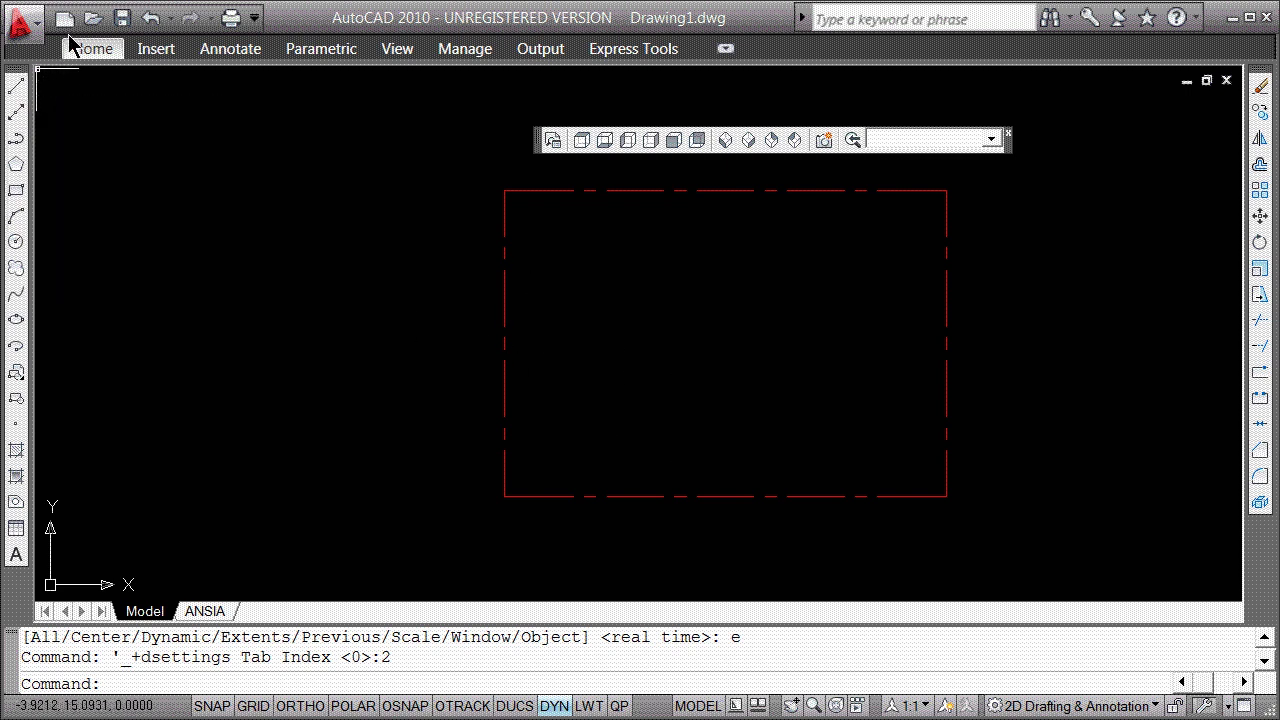
pyautogui.rightClick(643, 239)
pyautogui.click(700, 324)
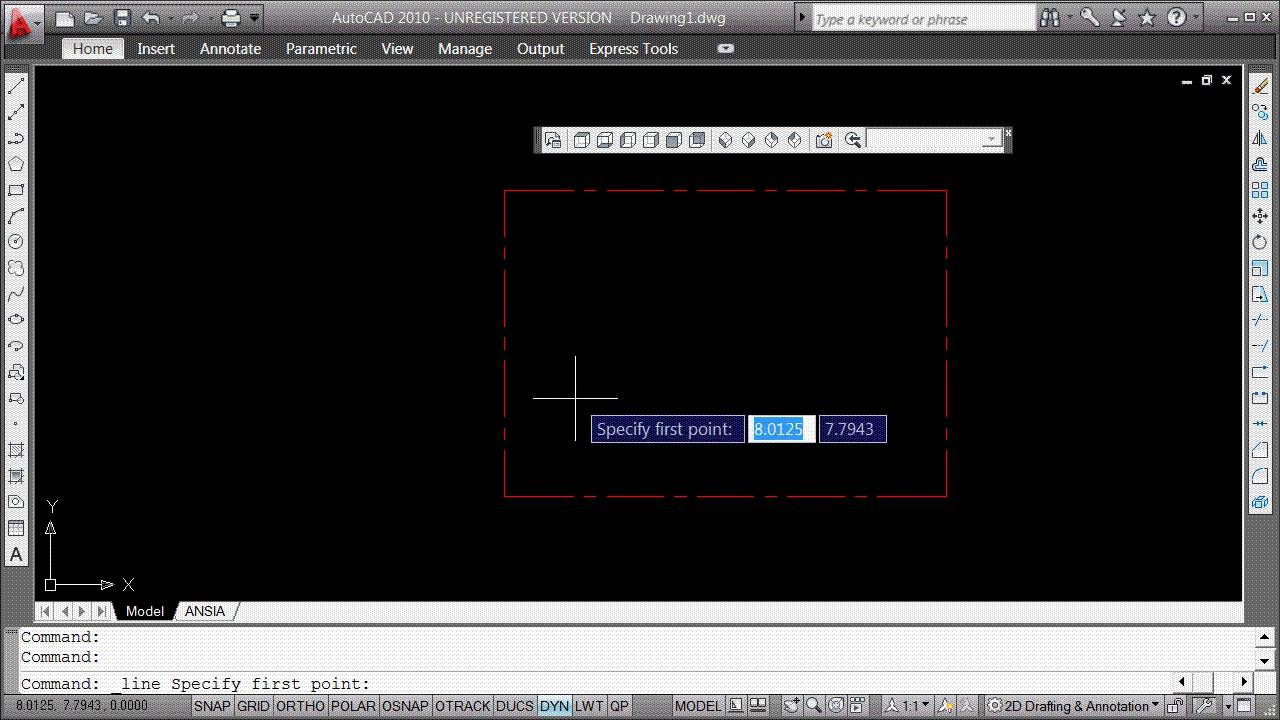
pyautogui.write('2')
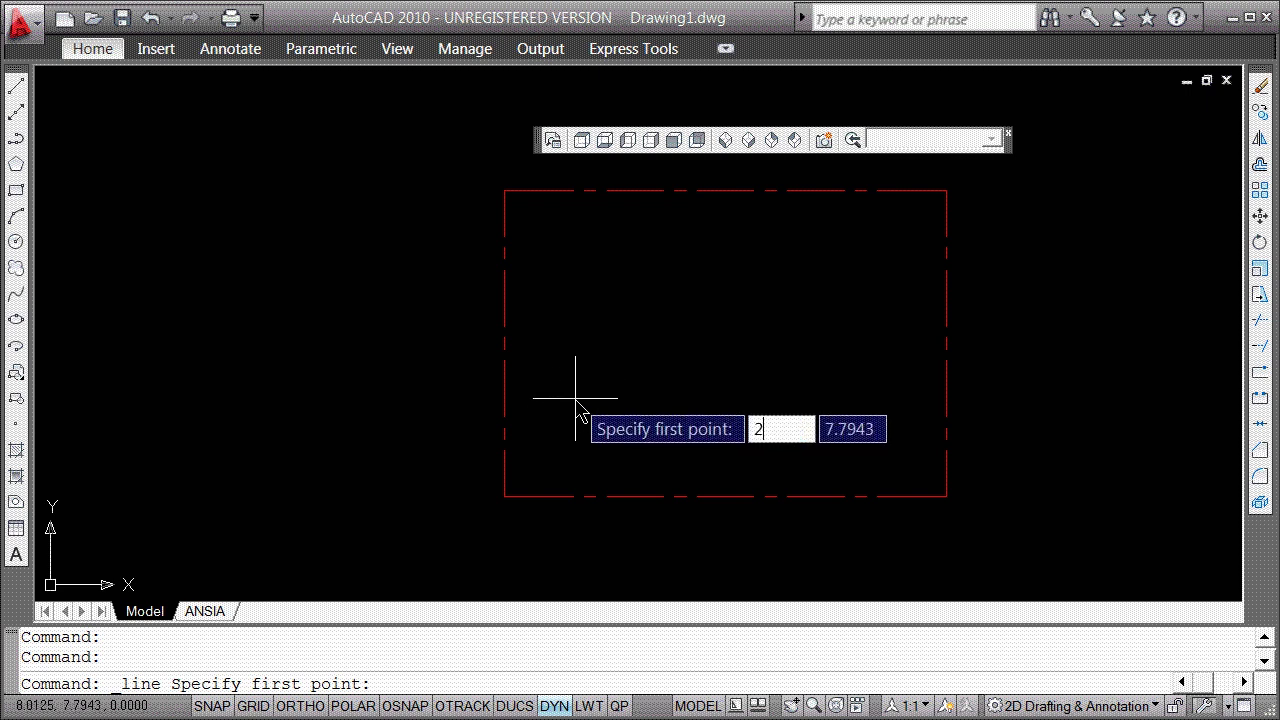
pyautogui.press('Tab')
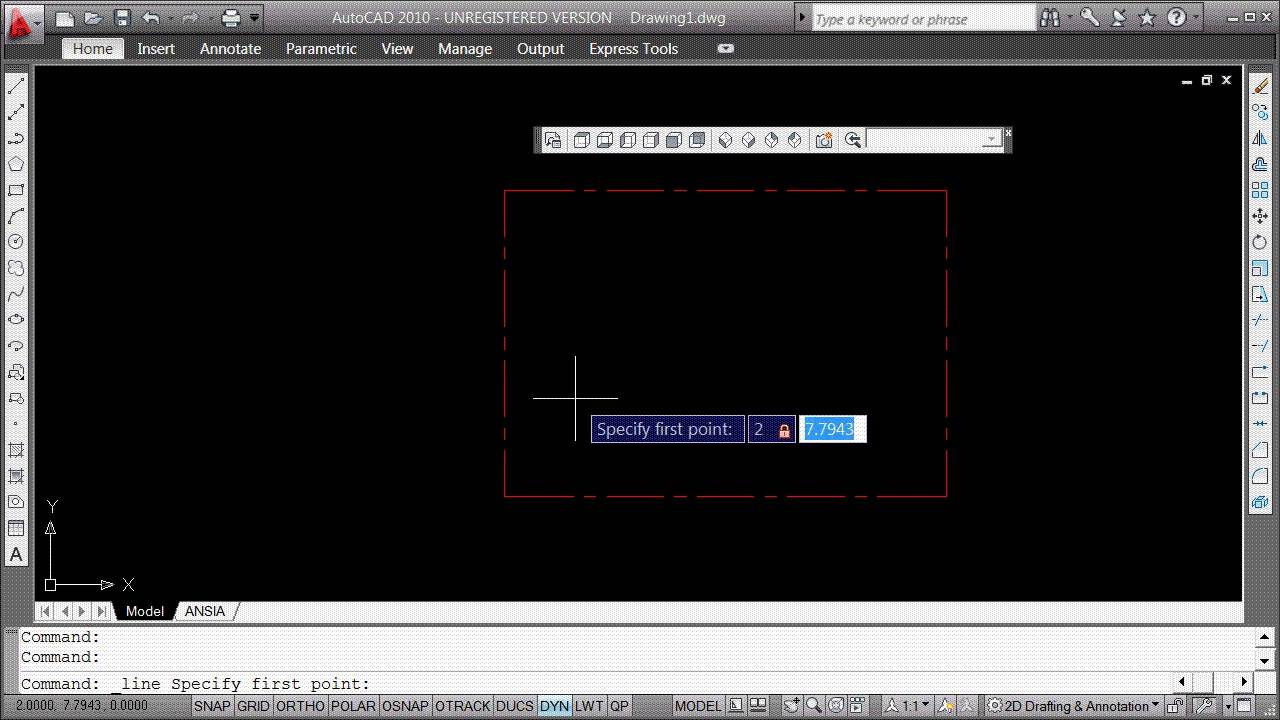
pyautogui.write('2')
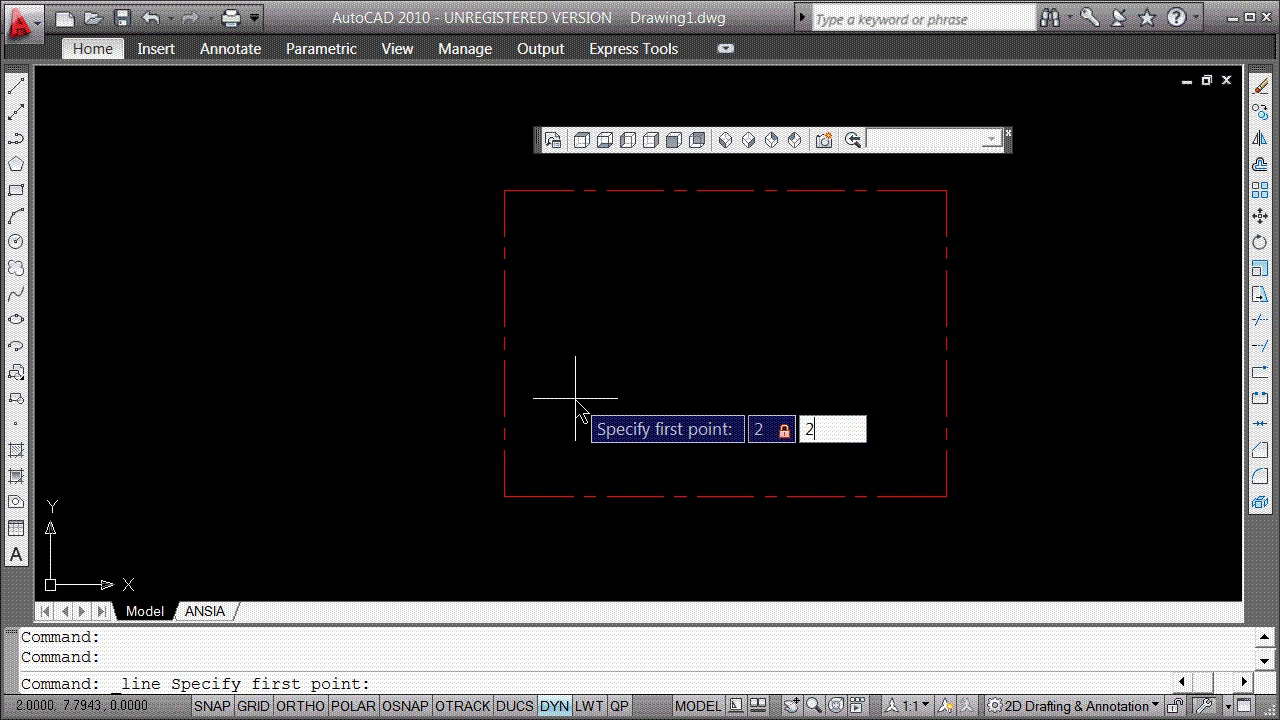
pyautogui.press('Tab')
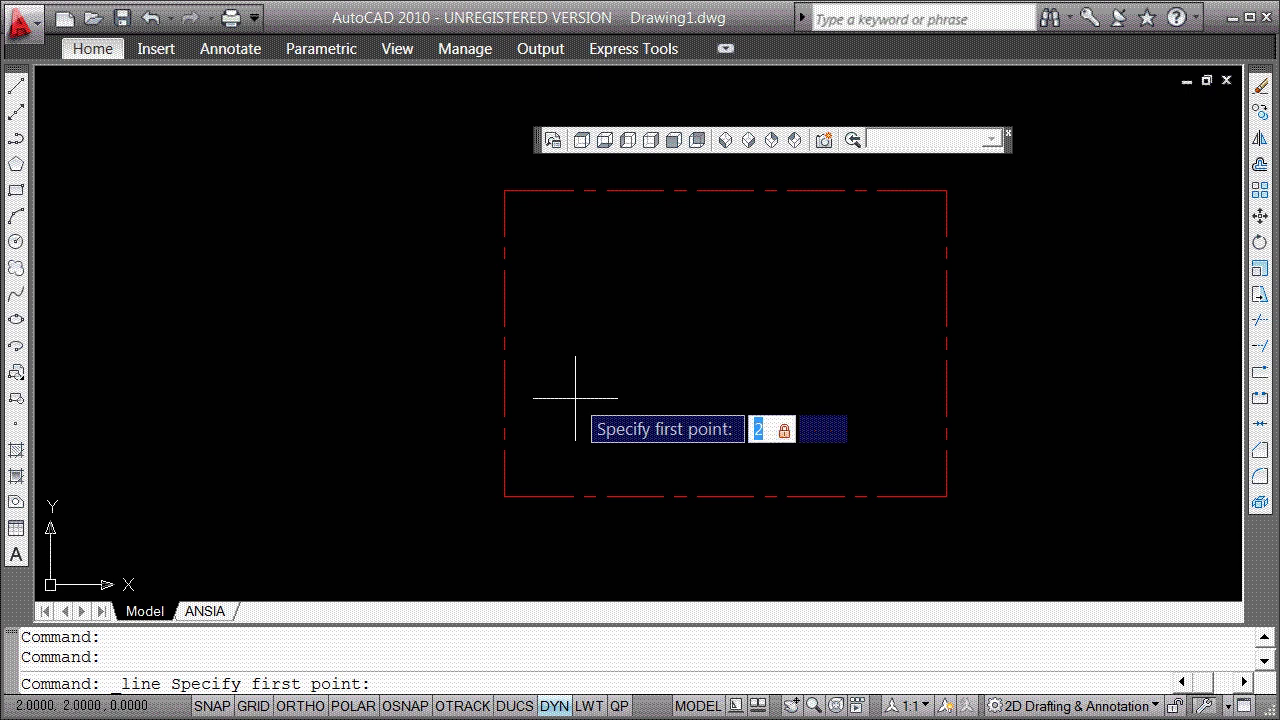
pyautogui.press('Return')
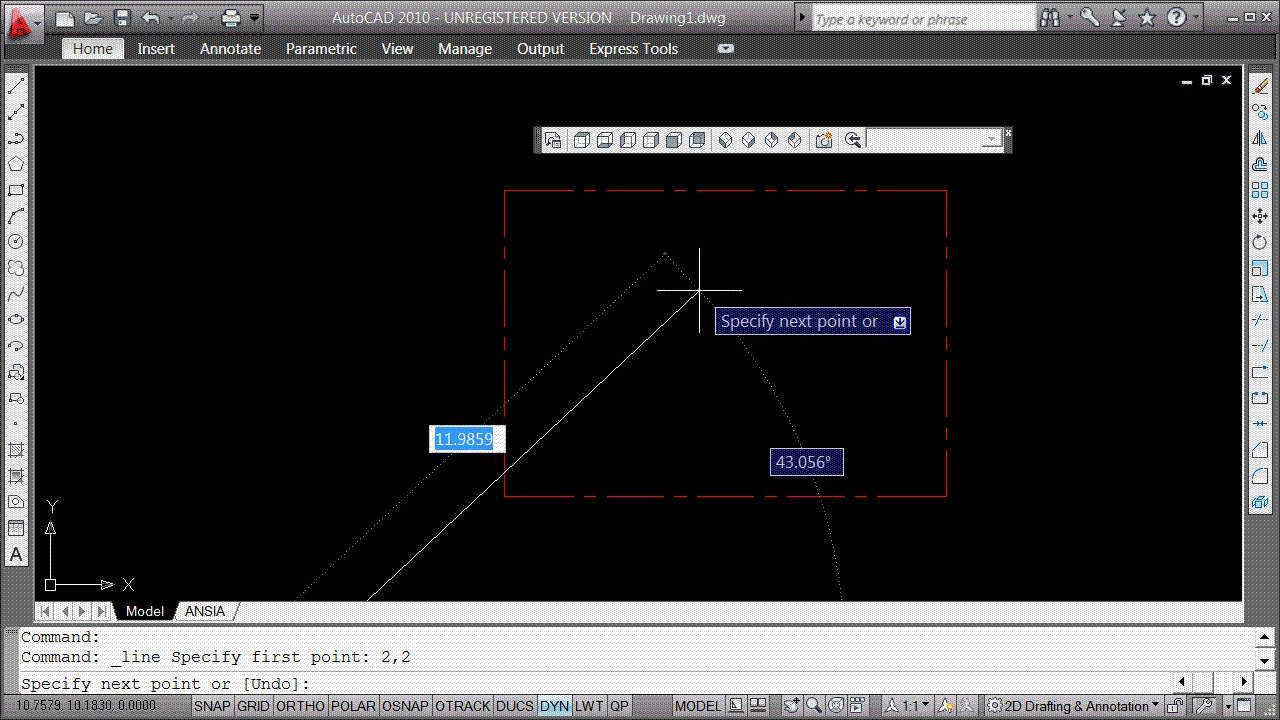
pyautogui.press('Escape')
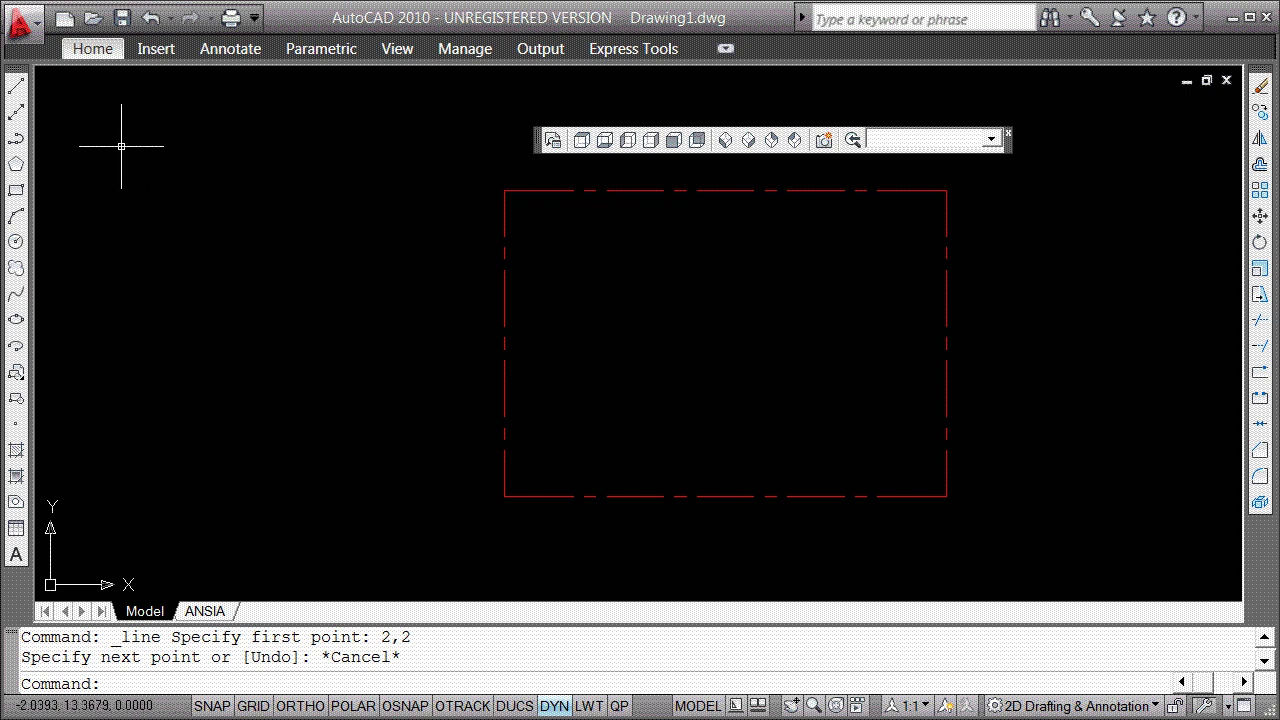
# Start a line inside the rectangle's lower left and draw a 5-unit segment at 30°.
pyautogui.rightClick(668, 271)
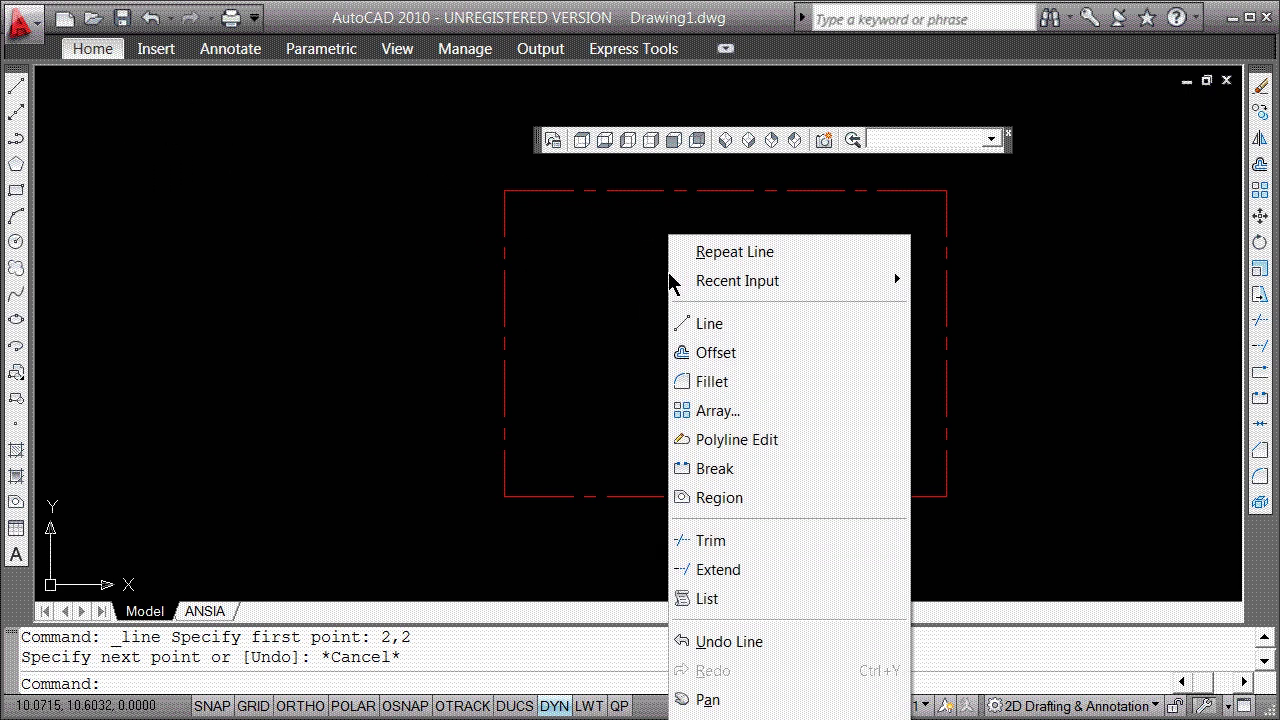
pyautogui.click(713, 328)
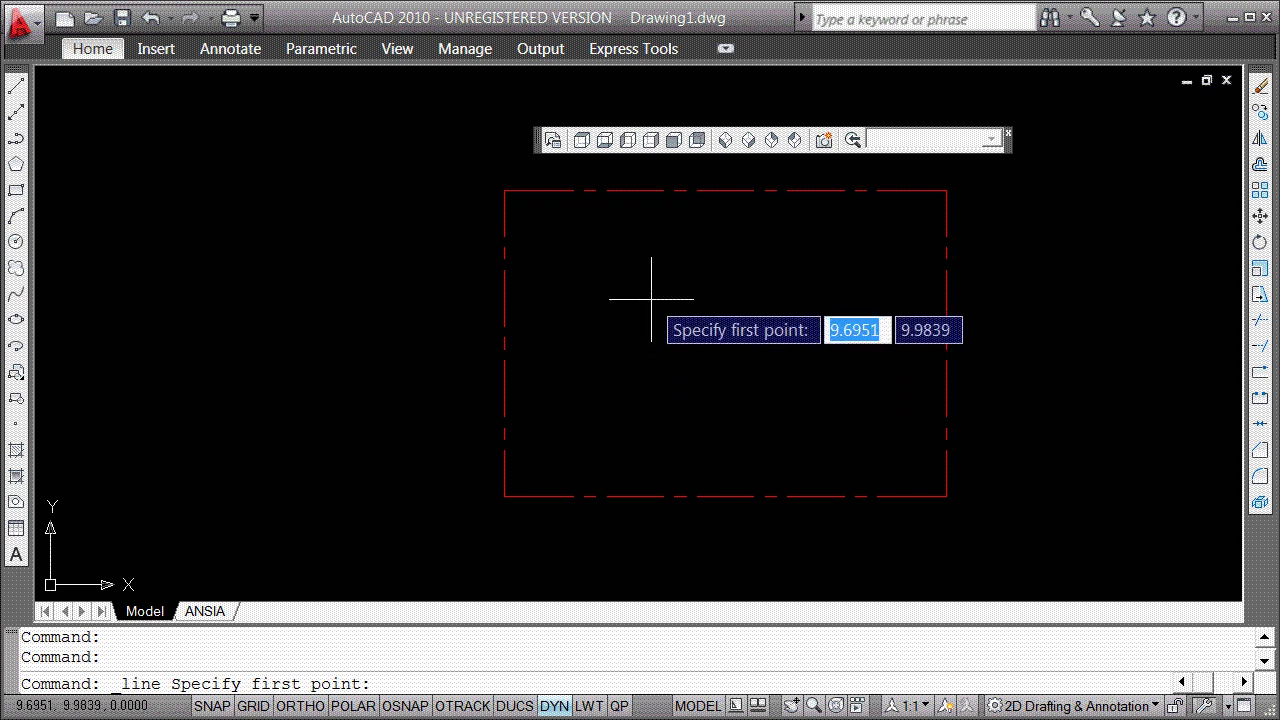
pyautogui.click(550, 447)
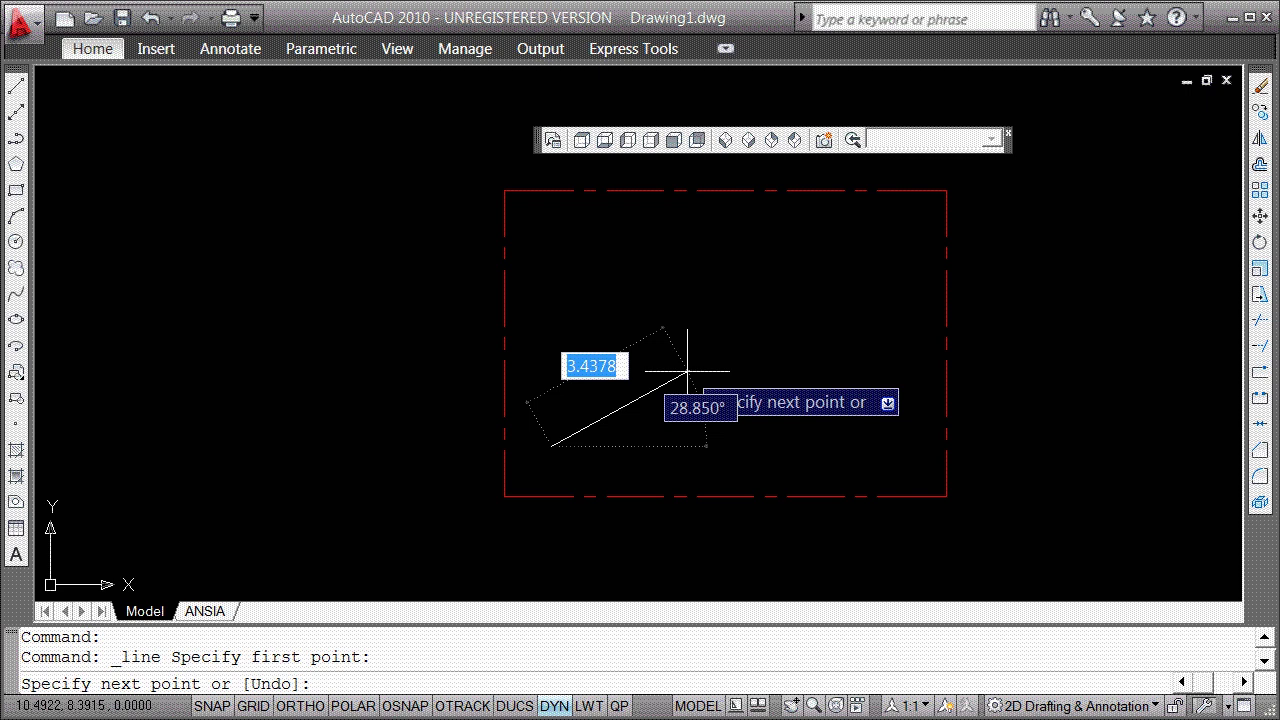
pyautogui.write('5')
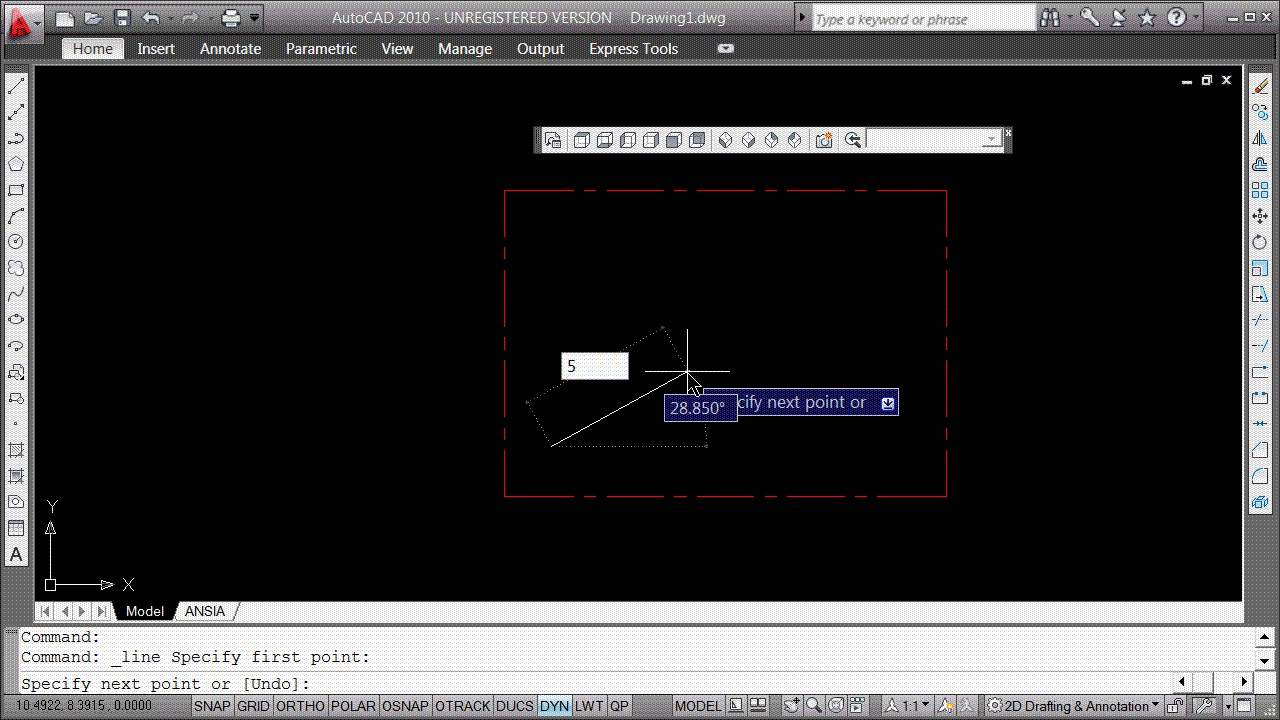
pyautogui.press('Tab')
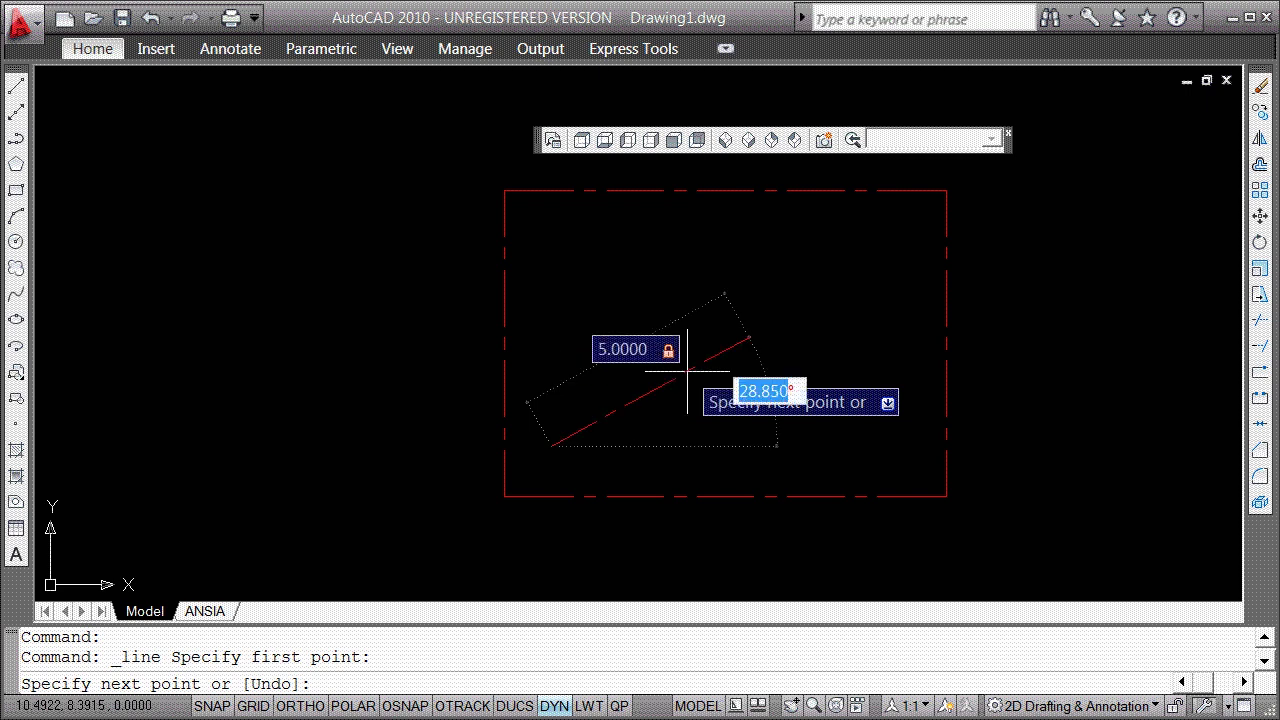
pyautogui.write('30')
pyautogui.press('BackSpace')
pyautogui.write('0')
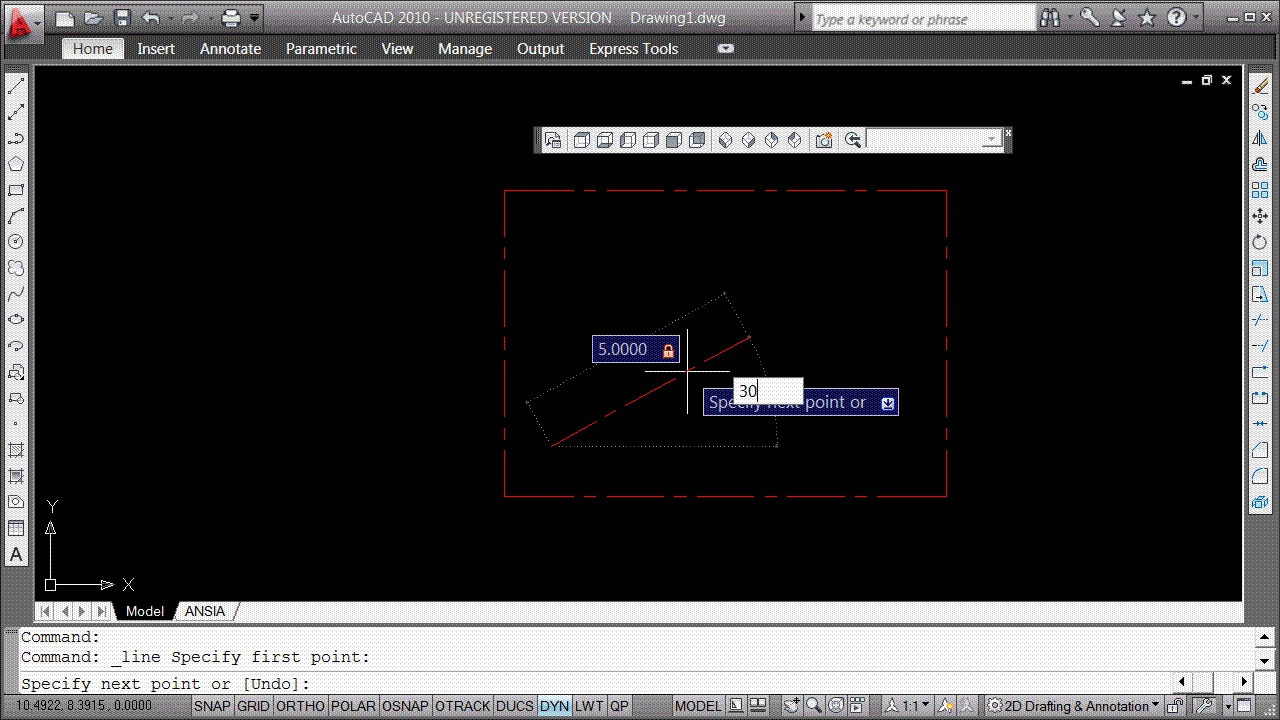
pyautogui.press('Return')
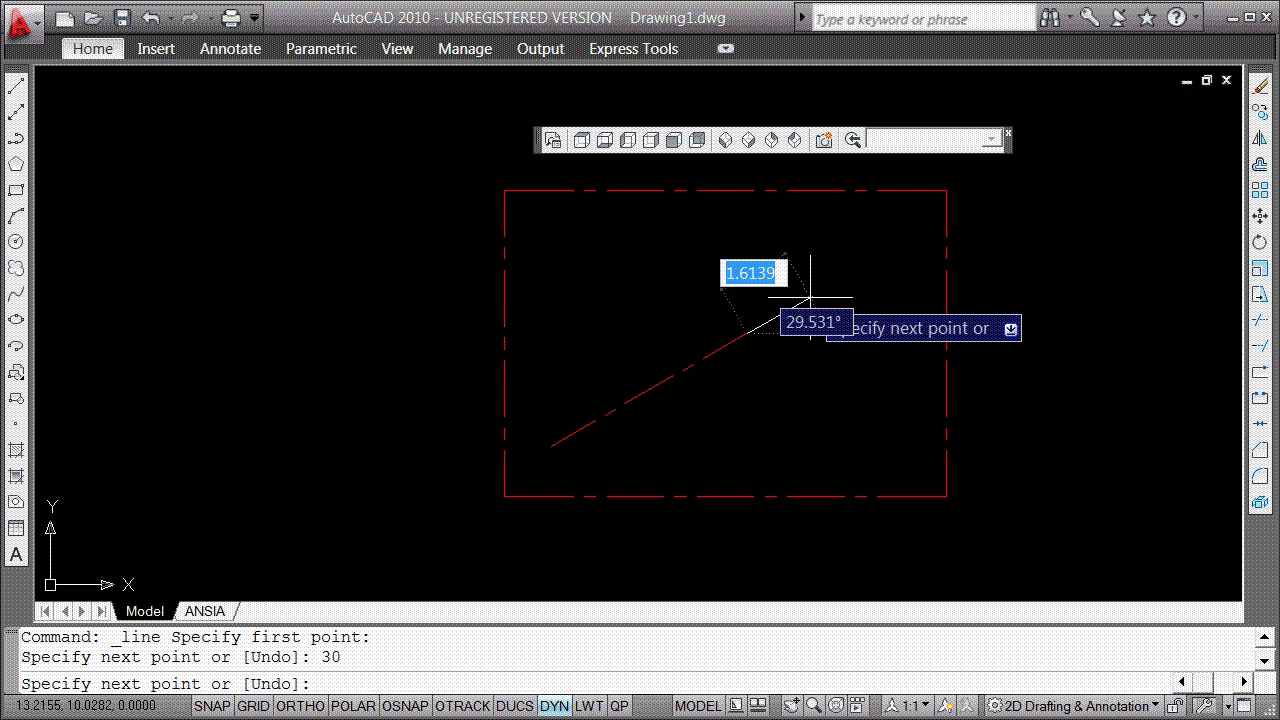
# Continue the line with a 2-unit segment at 45°.
pyautogui.write('2')
pyautogui.press('Tab')
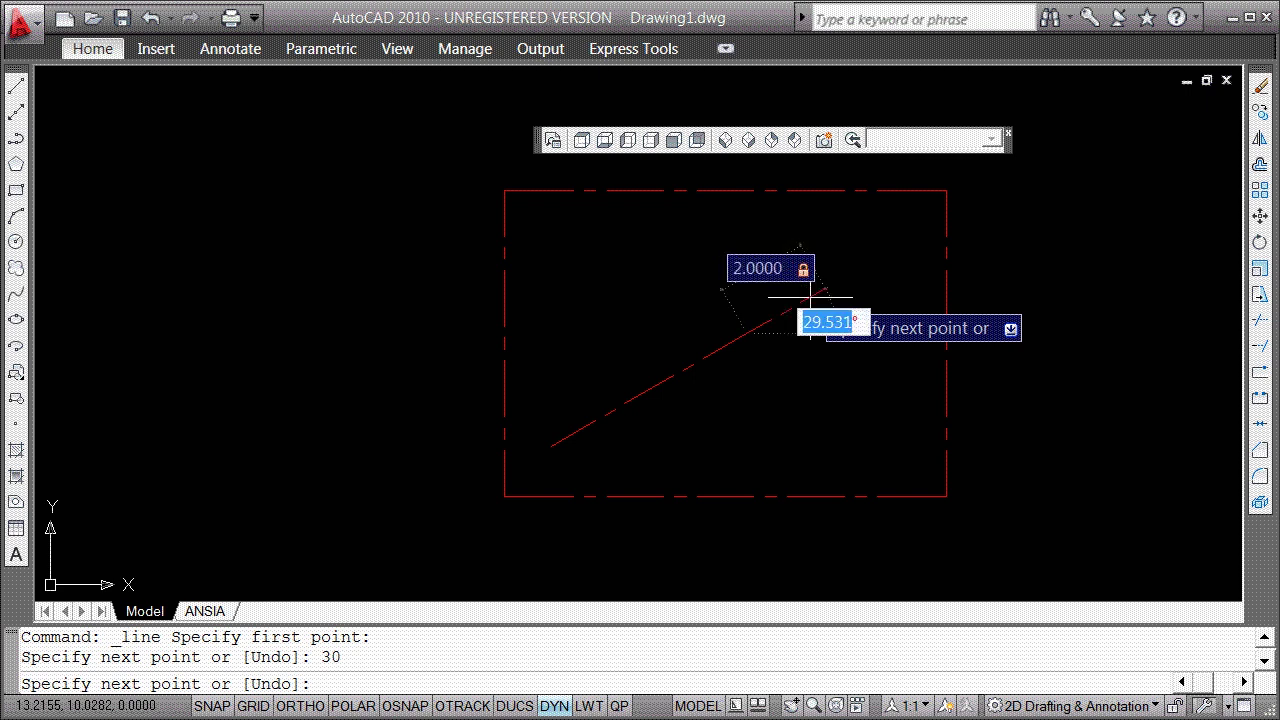
pyautogui.write('45')
pyautogui.press('Tab')
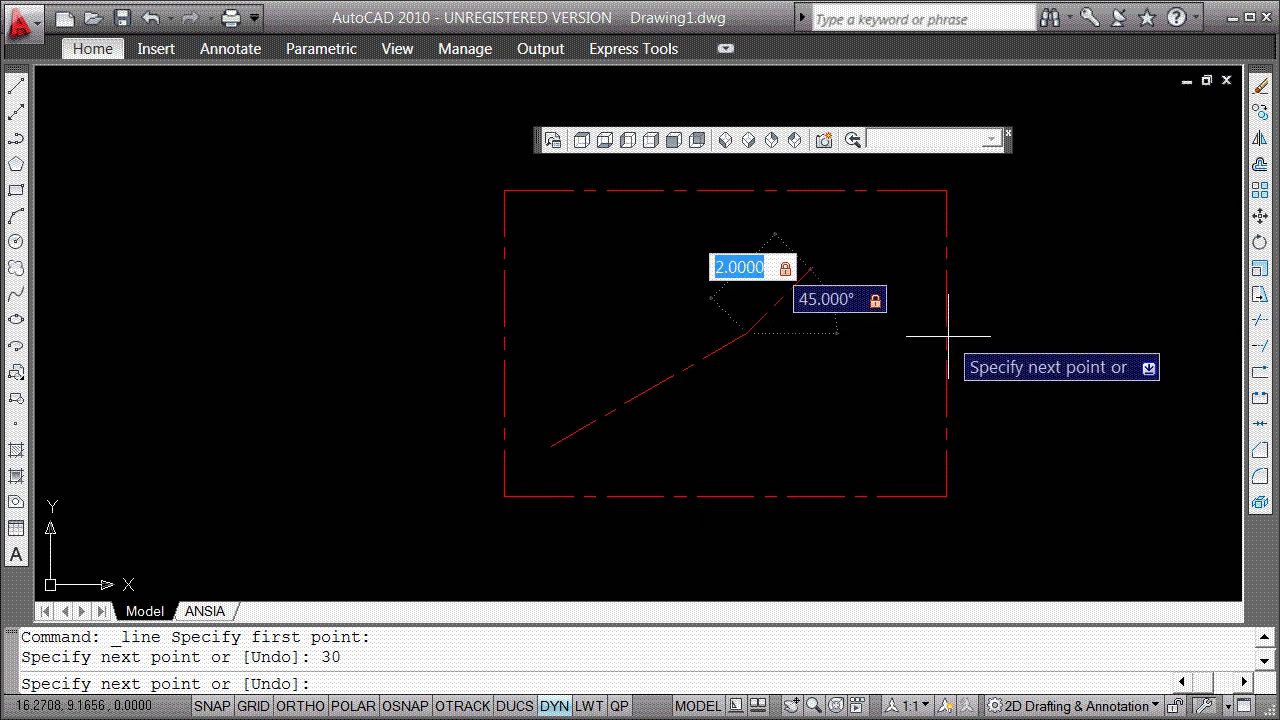
pyautogui.press('Return')
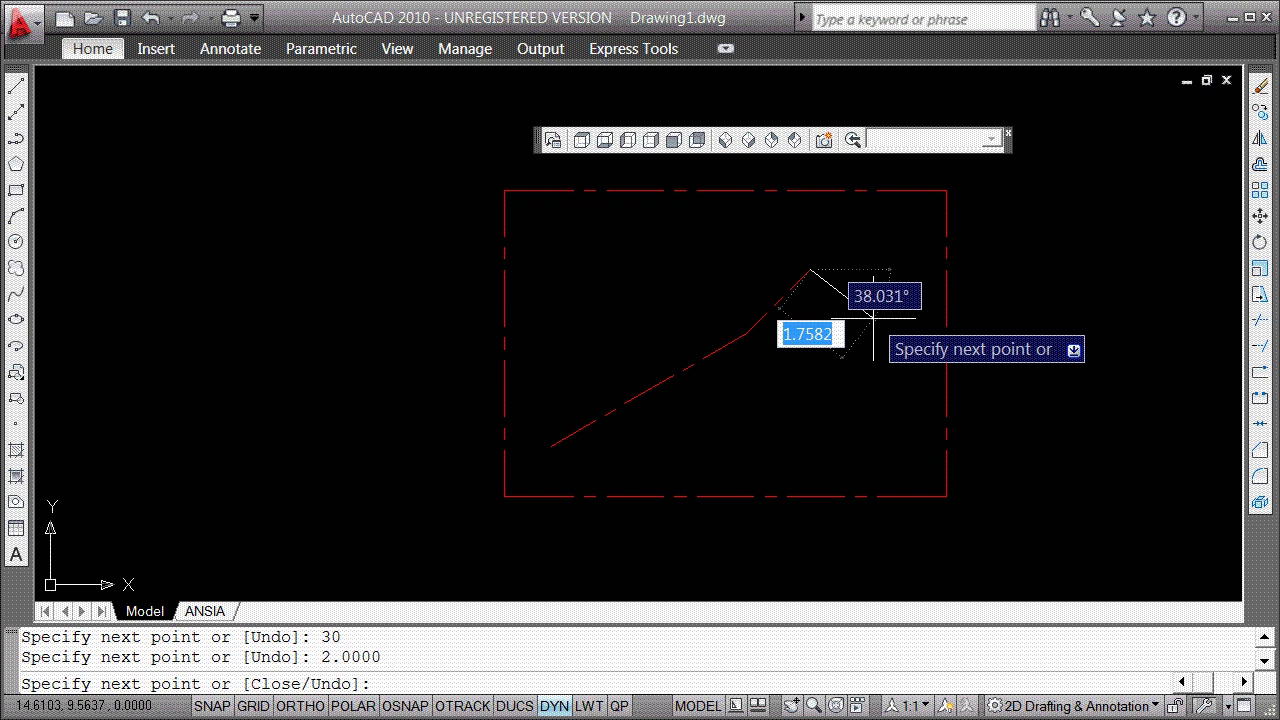
# Continue the line with relative segments @2,2 and @-4,-3.
pyautogui.press('F8')
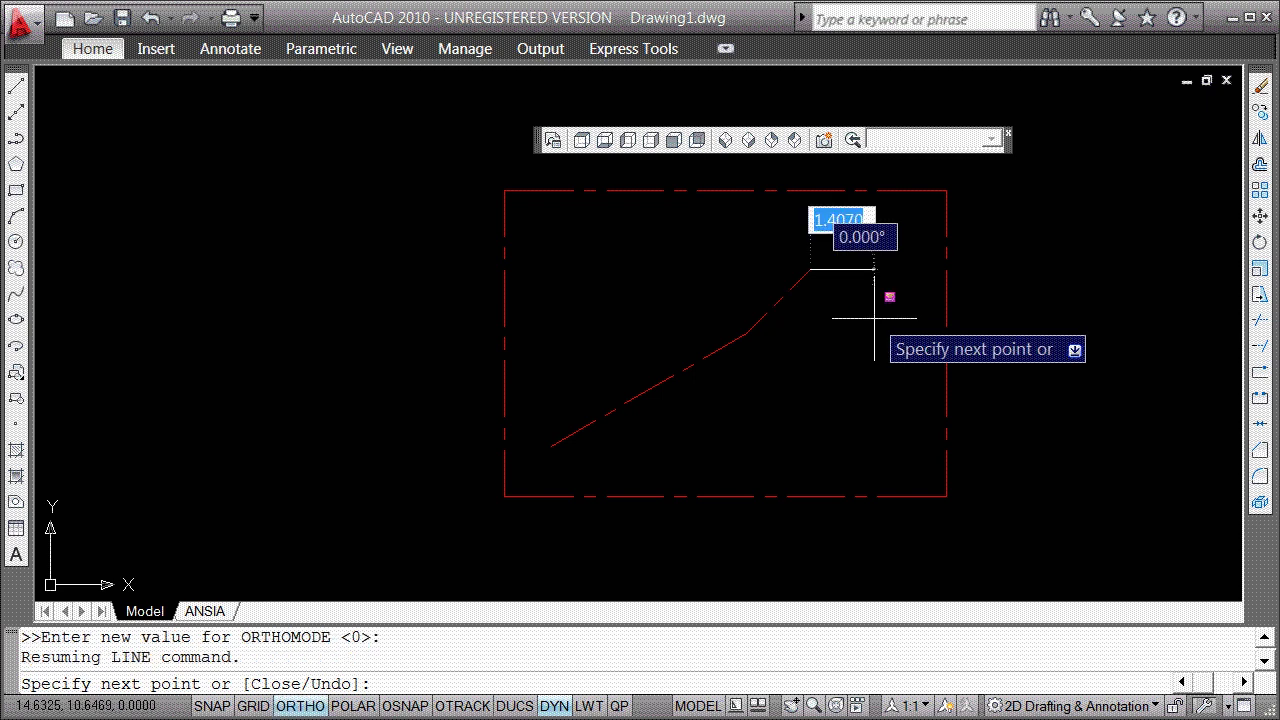
pyautogui.press('F8')
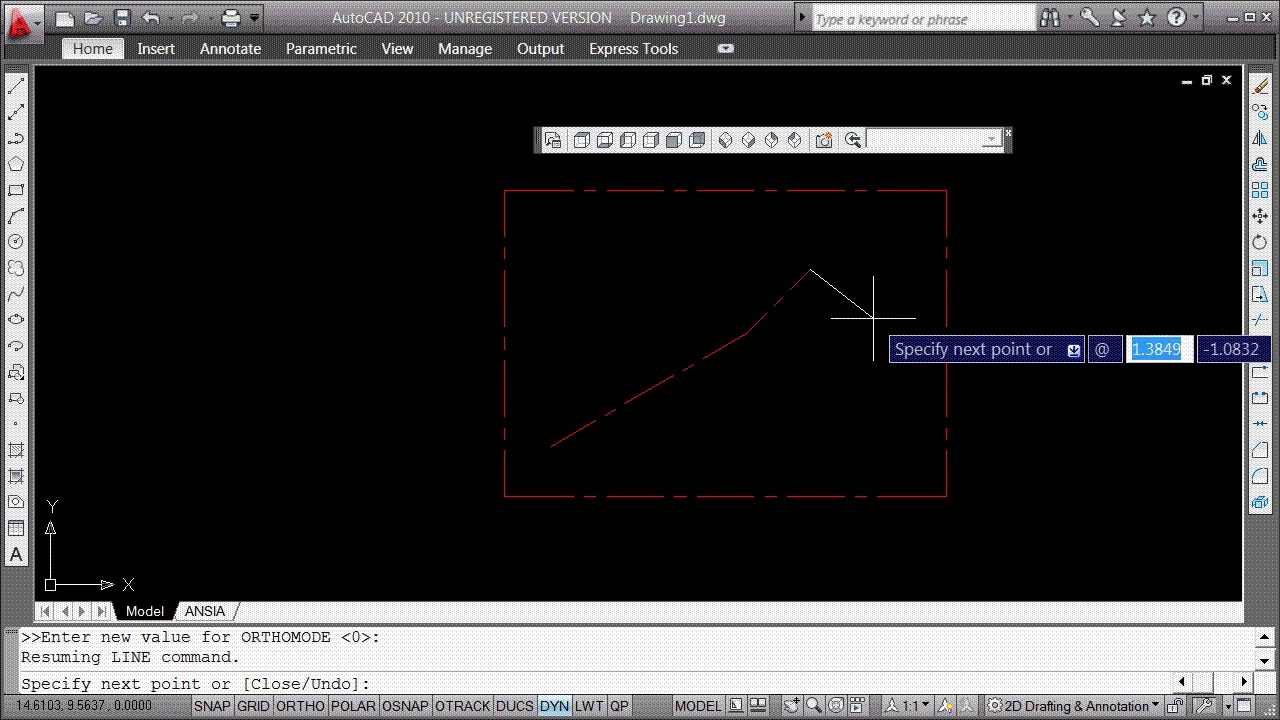
pyautogui.write('3')
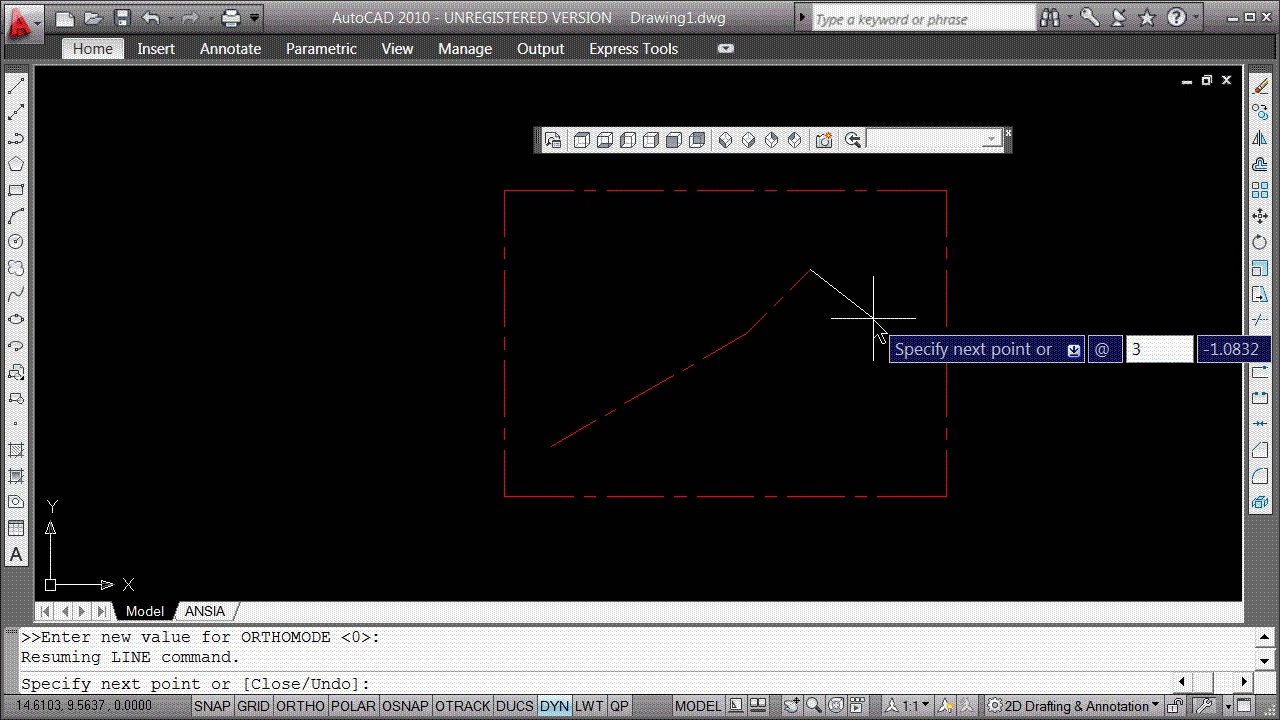
pyautogui.press('BackSpace')
pyautogui.write('2,2')
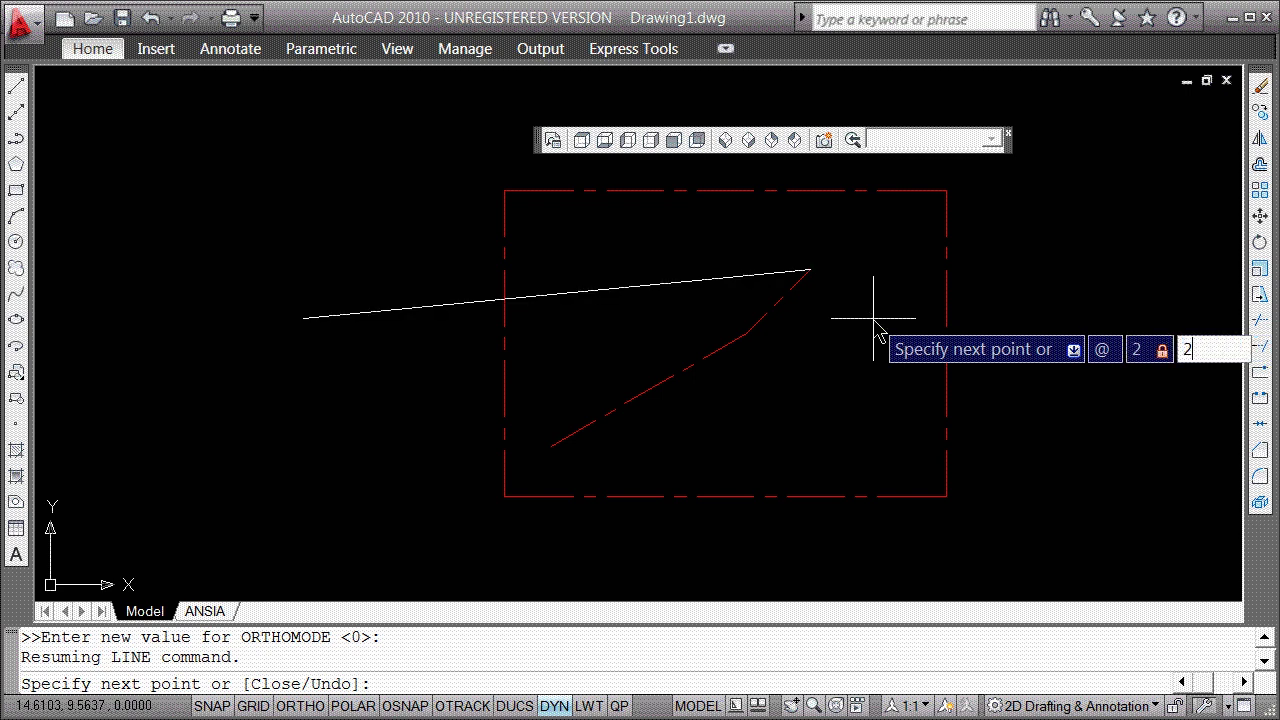
pyautogui.press('Return')
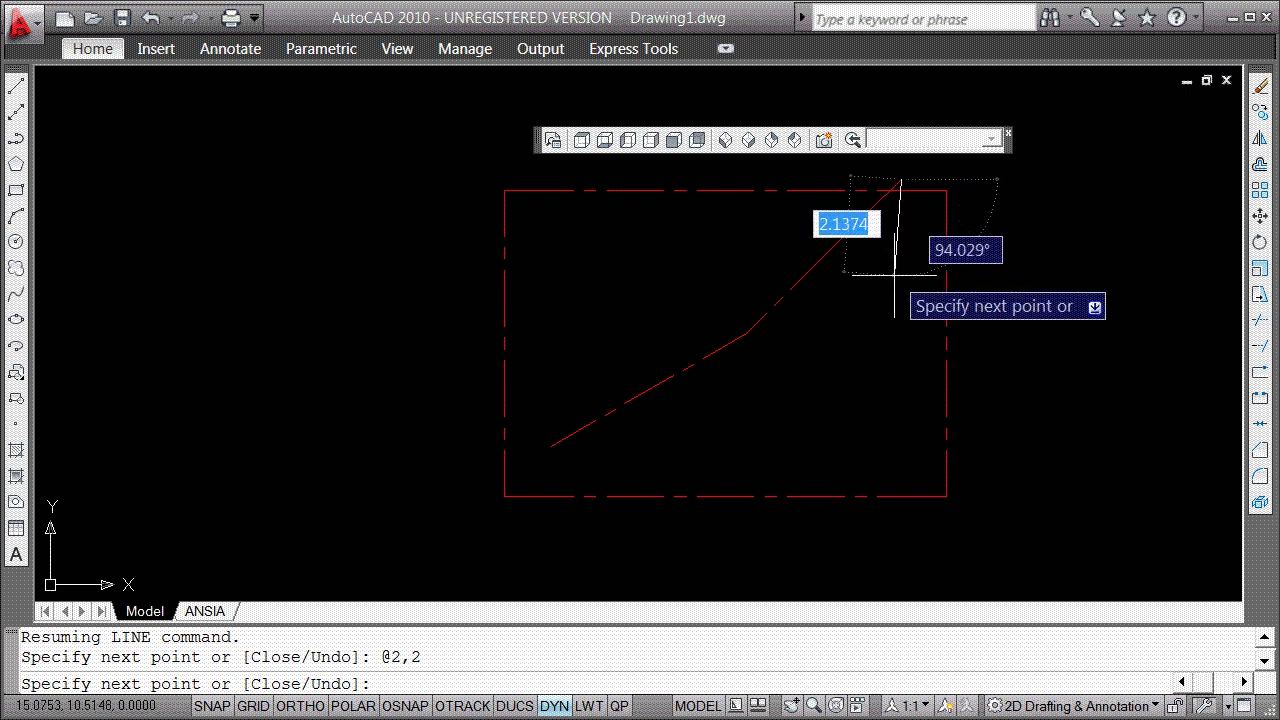
pyautogui.write('@-')
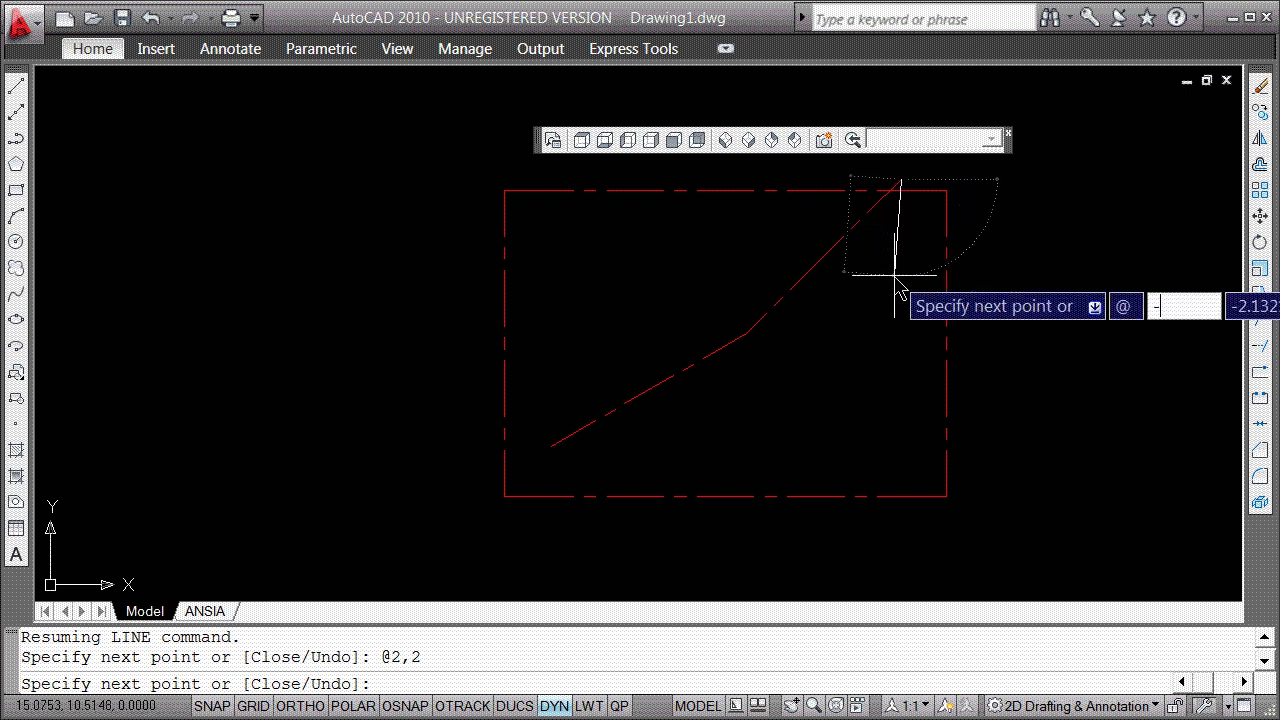
pyautogui.write('4')
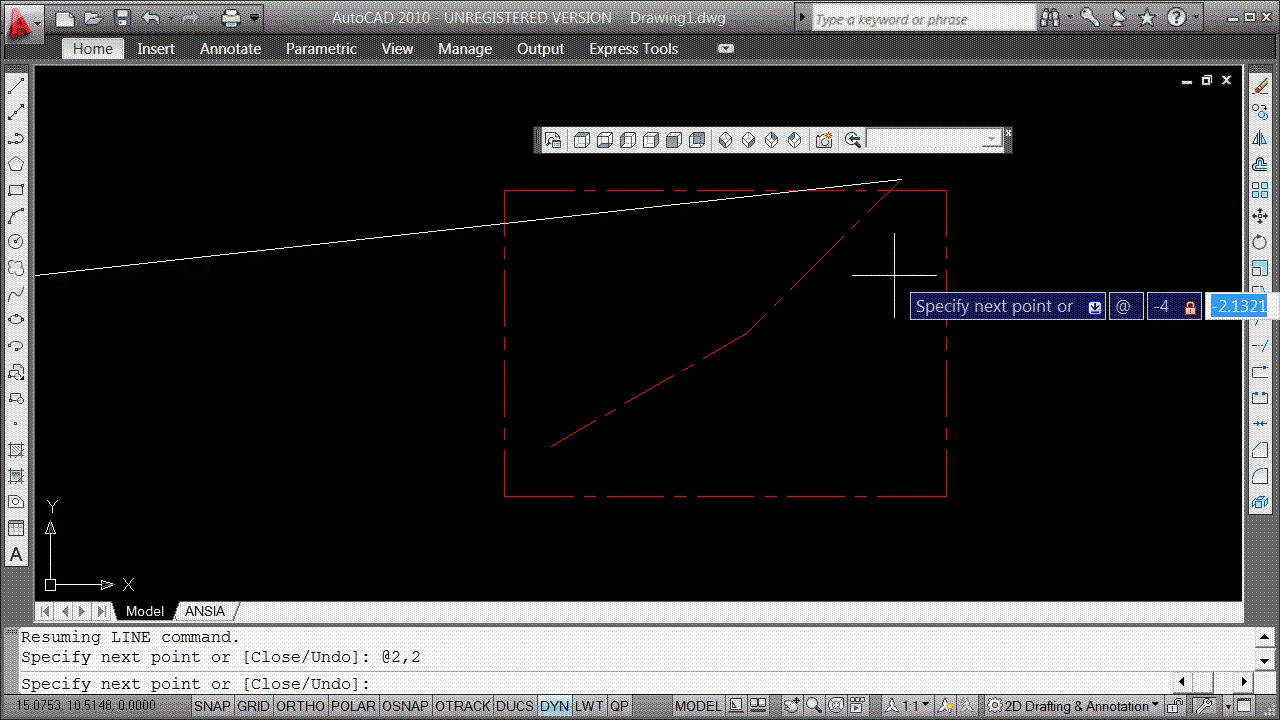
pyautogui.write(',-3')
pyautogui.press('Return')
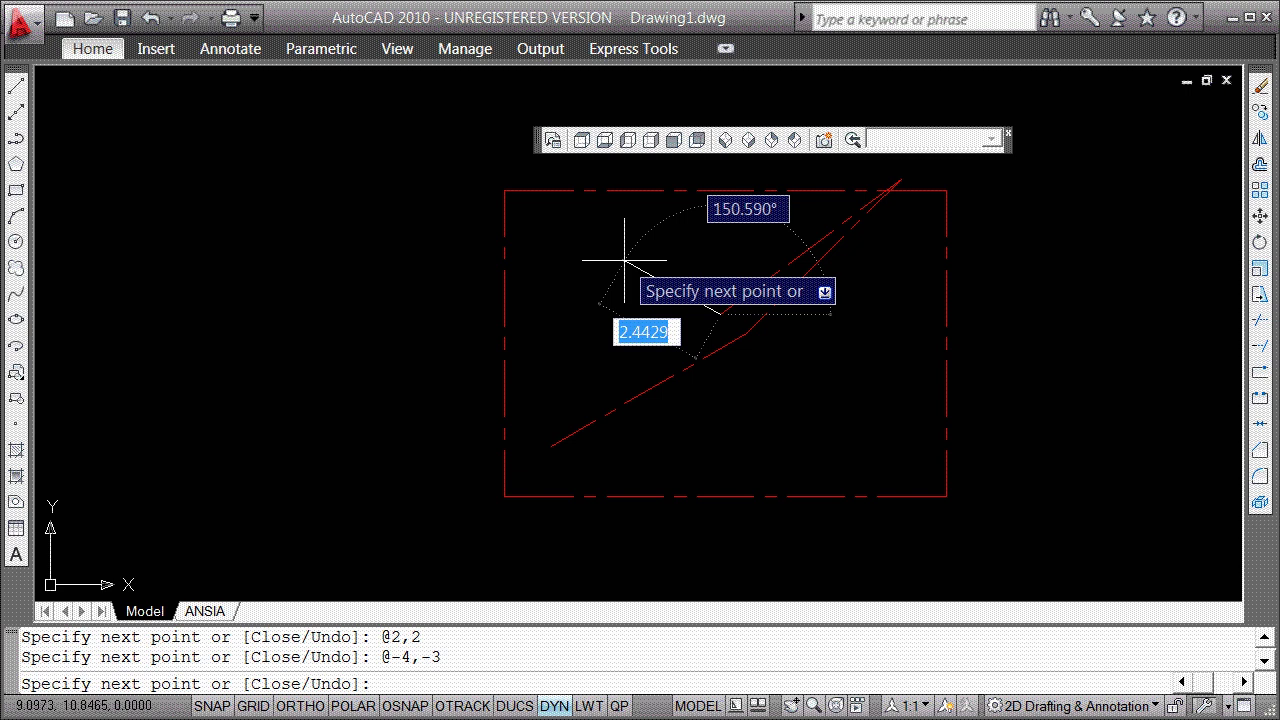
# Choose Close from the dynamic input options to join the figure to its start point.
pyautogui.press('Down')
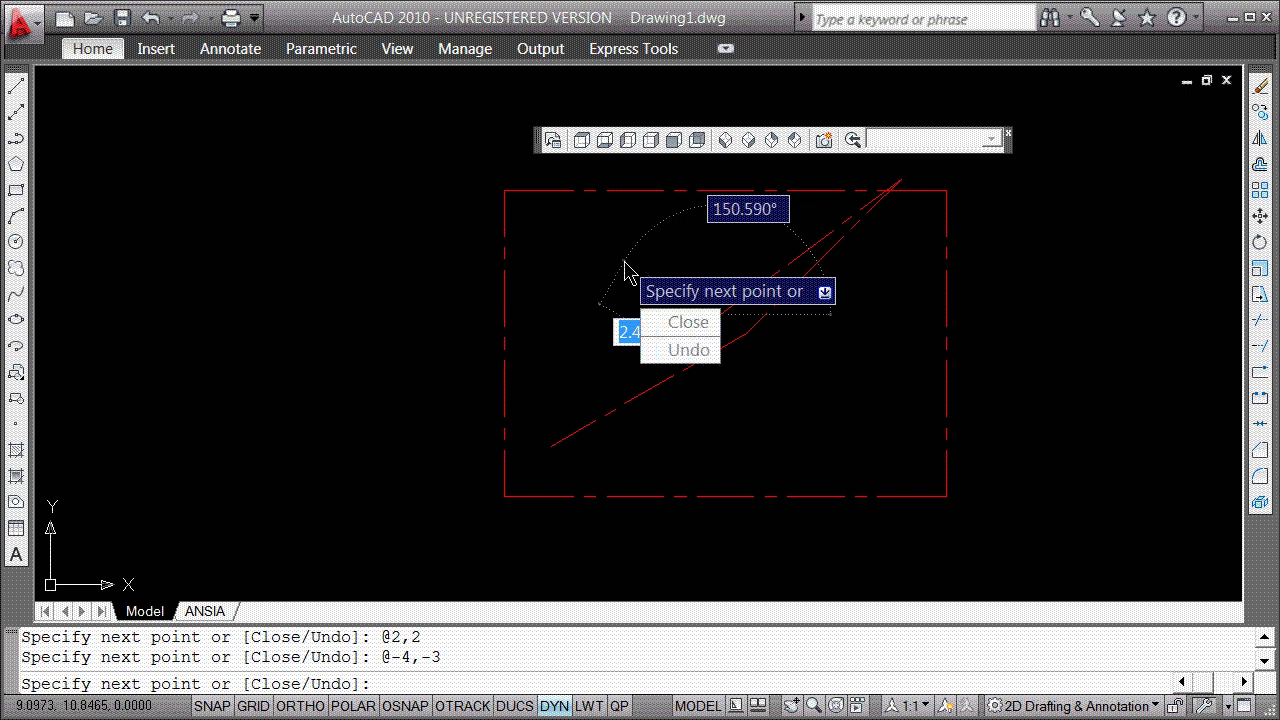
pyautogui.click(694, 325)
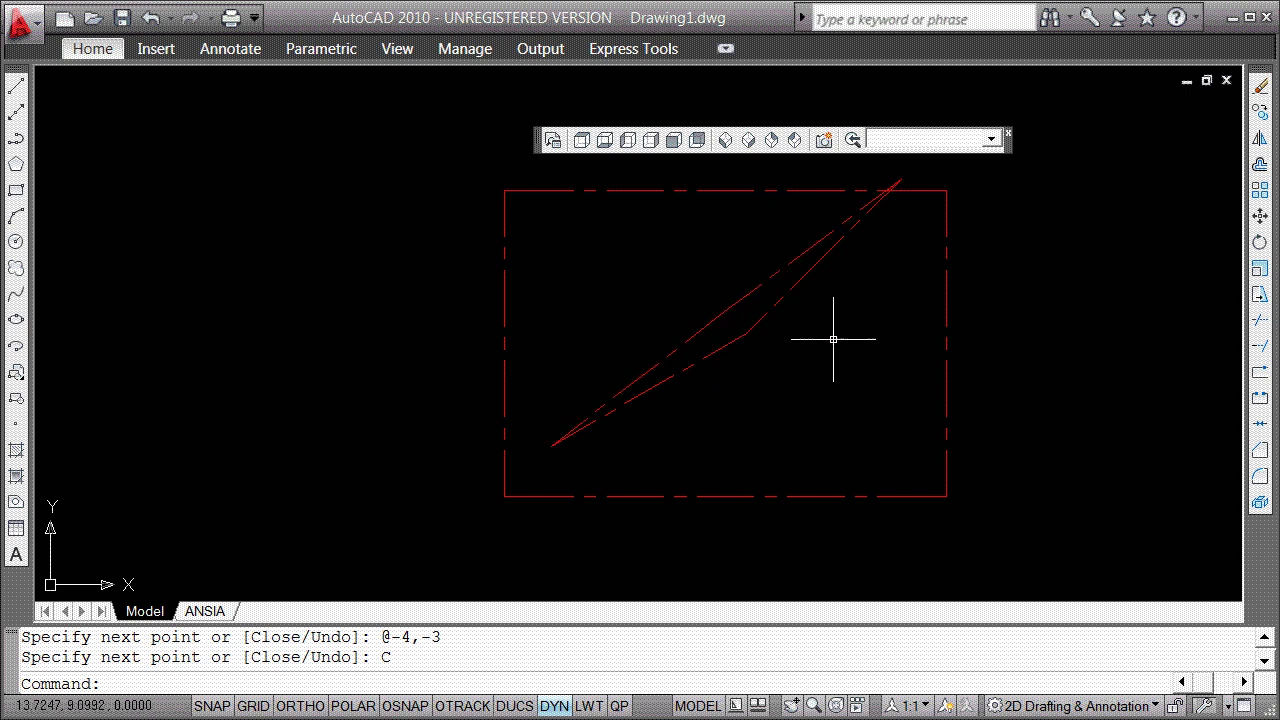
# Offset the lower diagonal line through a picked point, making a parallel copy below it.
pyautogui.rightClick(843, 289)
pyautogui.click(882, 354)
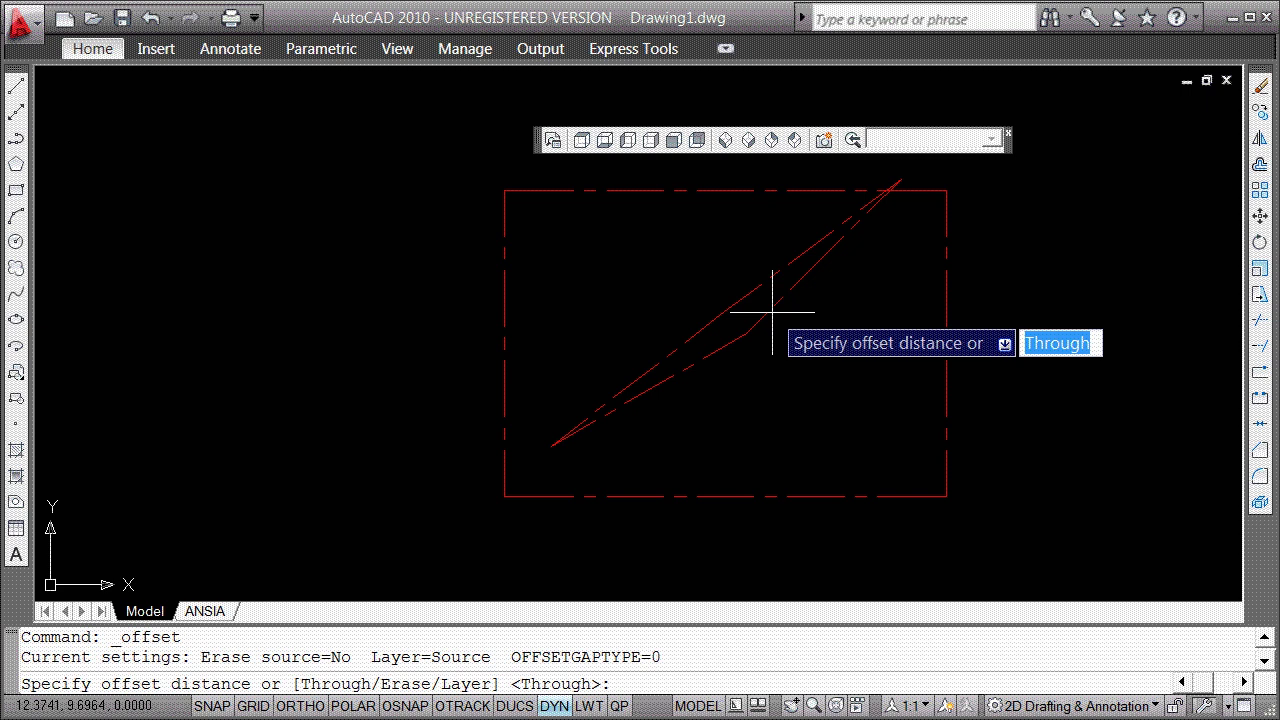
pyautogui.press('Down')
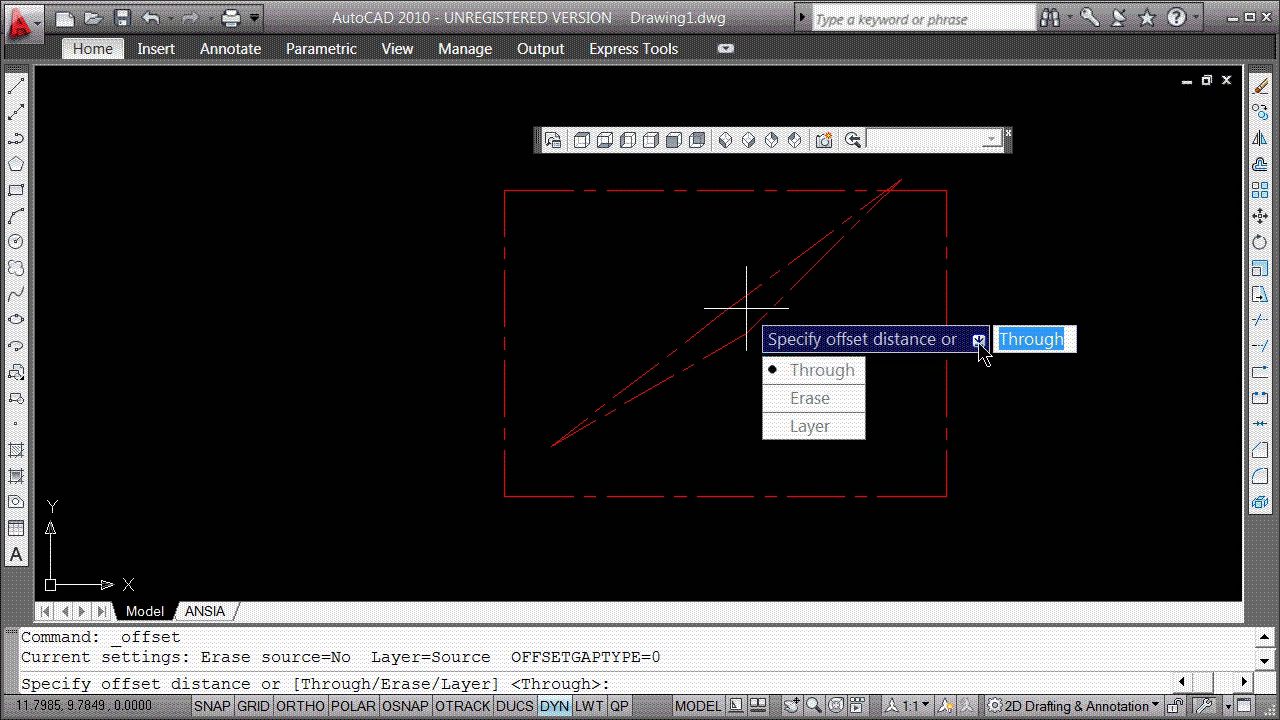
pyautogui.click(788, 370)
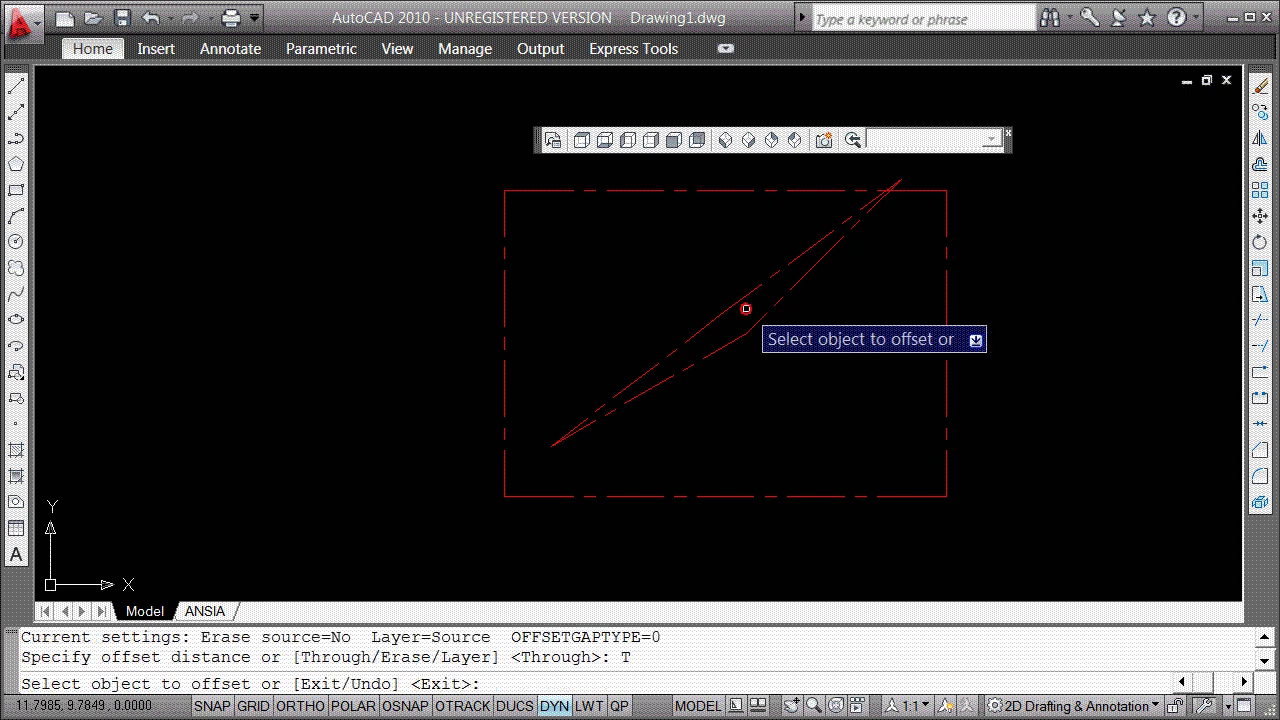
pyautogui.click(712, 354)
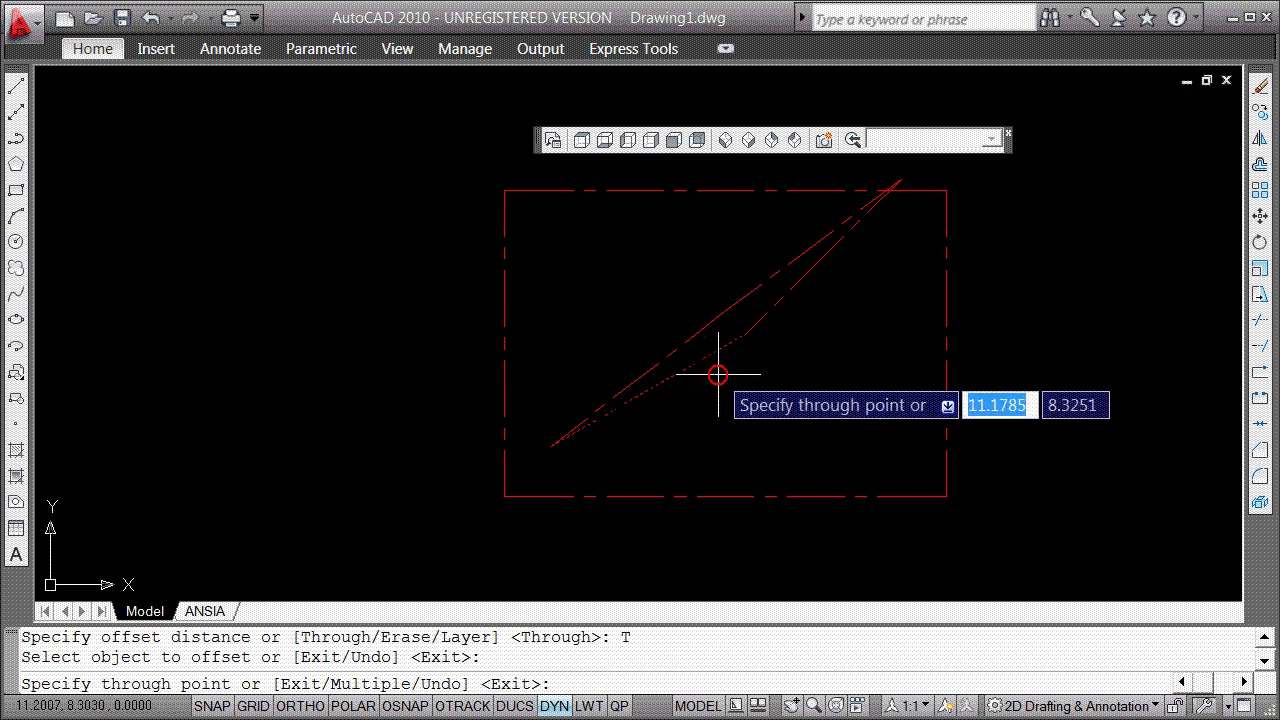
pyautogui.click(737, 394)
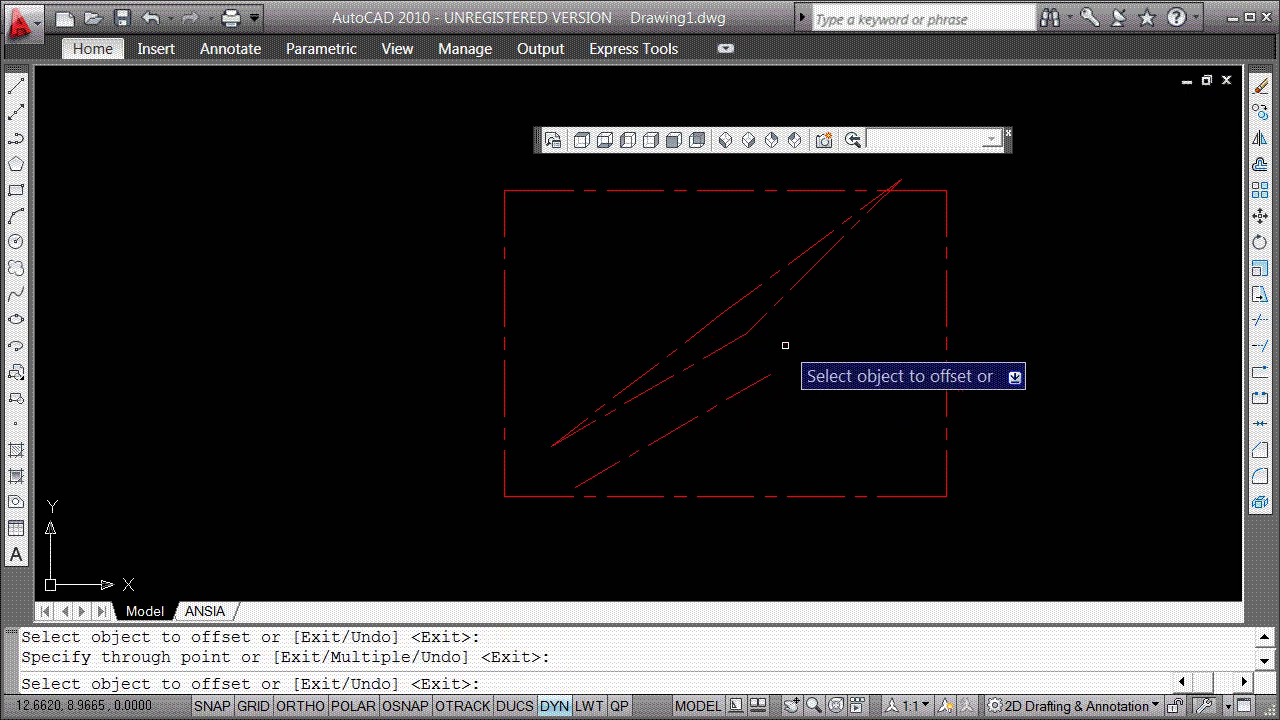
pyautogui.press('Return')
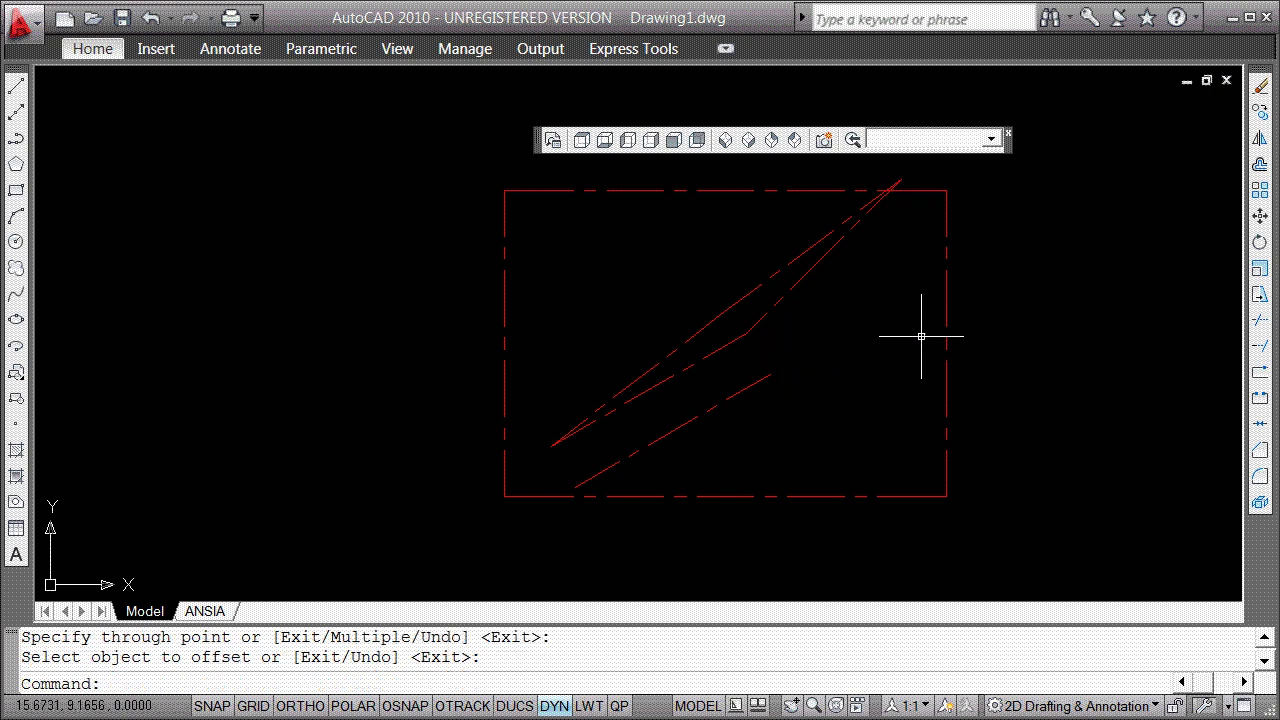
# Restart Offset with the Through option and copy a diagonal line through a picked point.
pyautogui.rightClick(882, 278)
pyautogui.click(930, 352)
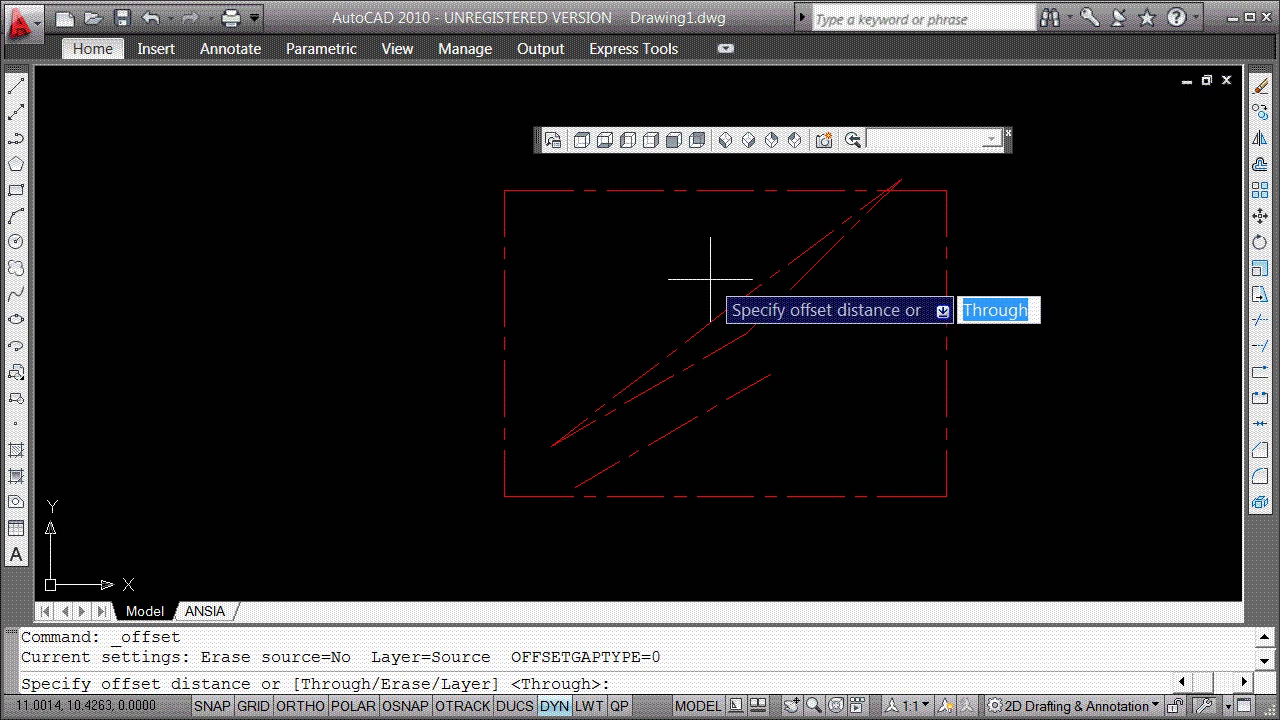
pyautogui.press('Down')
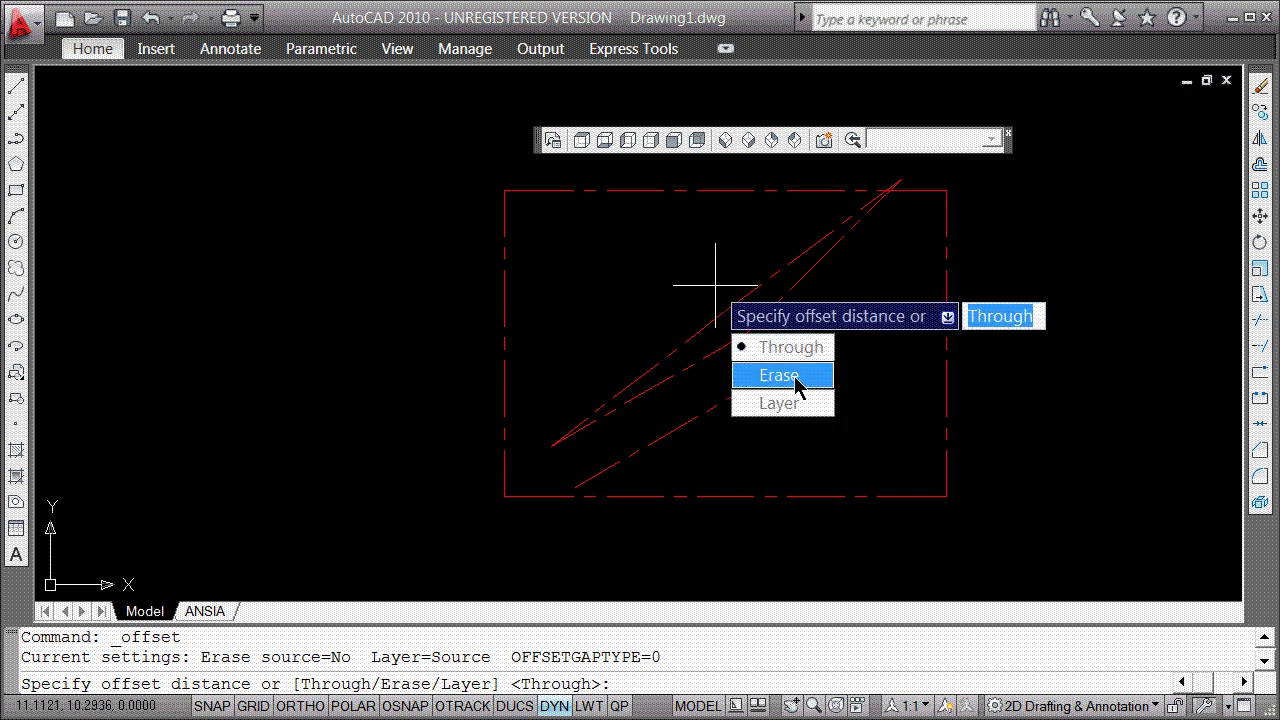
pyautogui.click(789, 348)
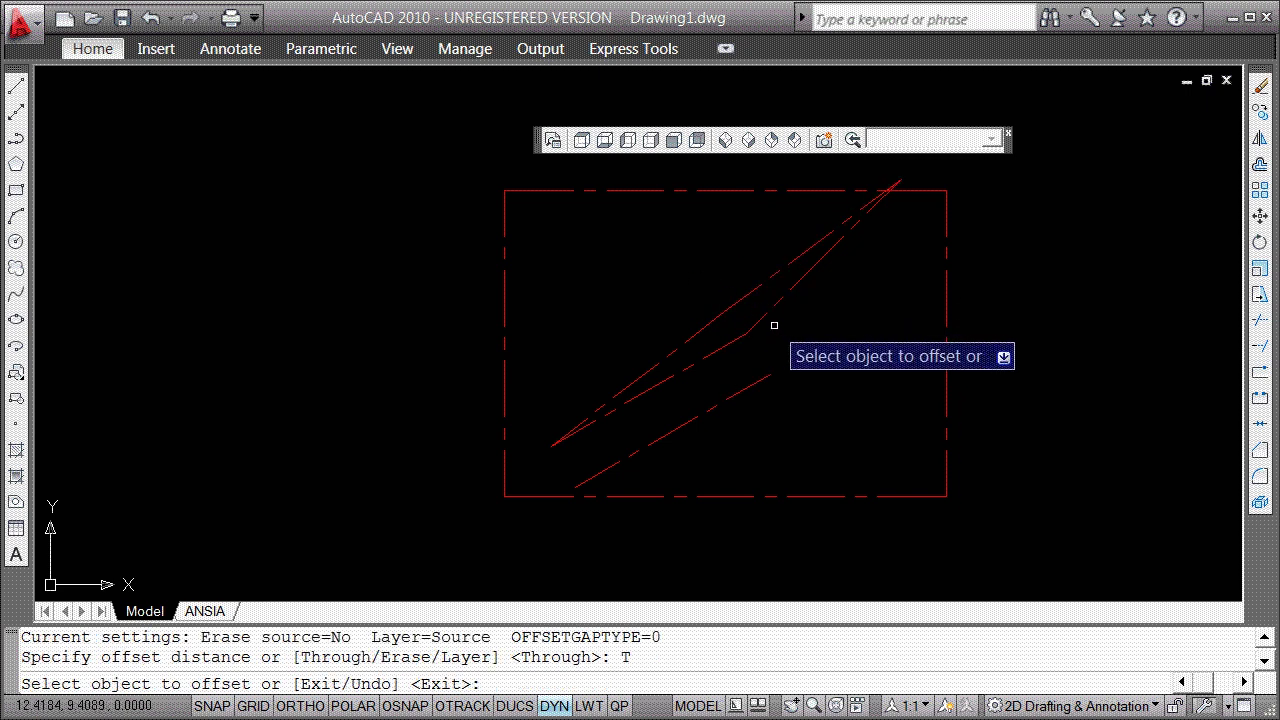
pyautogui.click(772, 311)
pyautogui.click(801, 323)
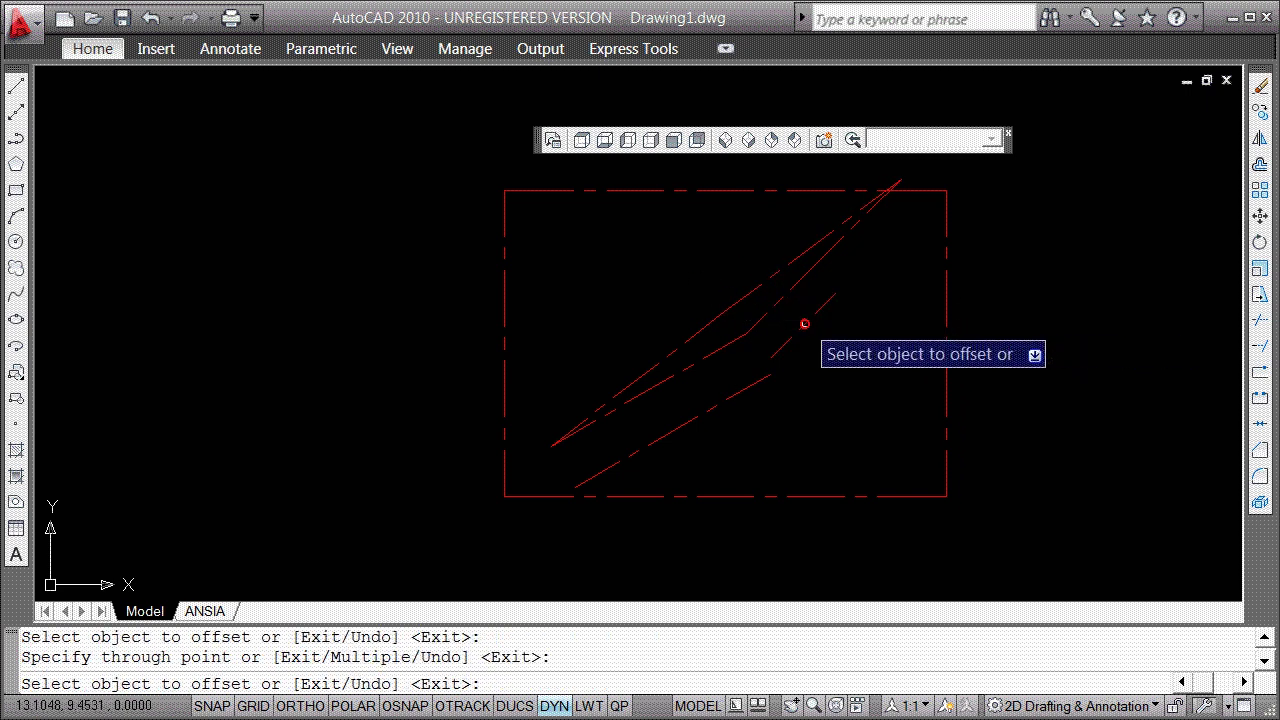
# Add three more parallel copies: one to the right, one above the upper diagonal, one upper left.
pyautogui.click(845, 235)
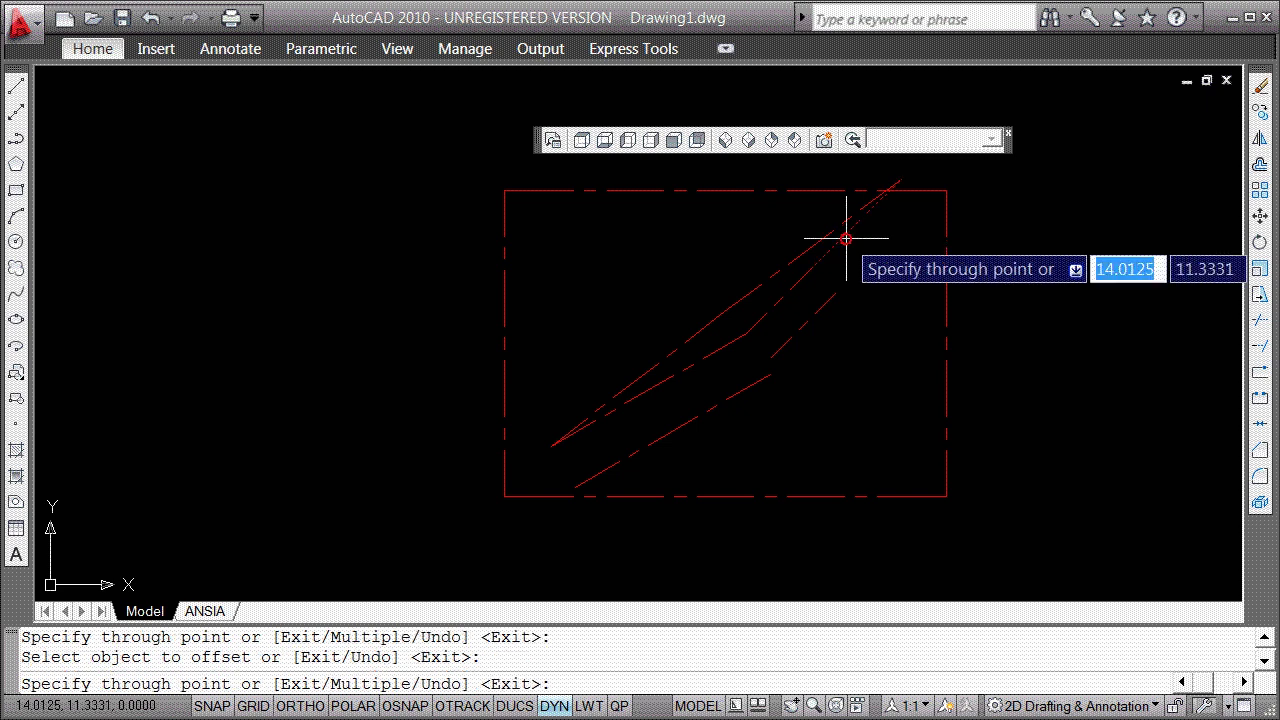
pyautogui.click(872, 289)
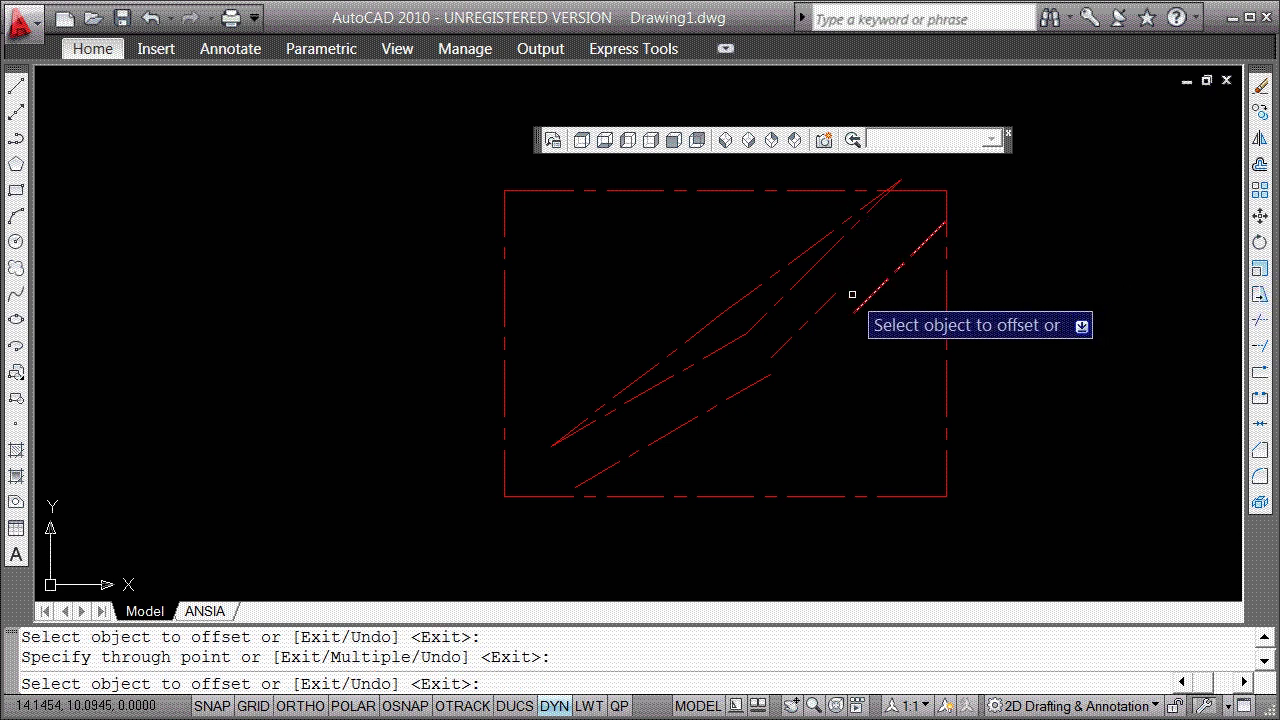
pyautogui.click(800, 251)
pyautogui.click(774, 237)
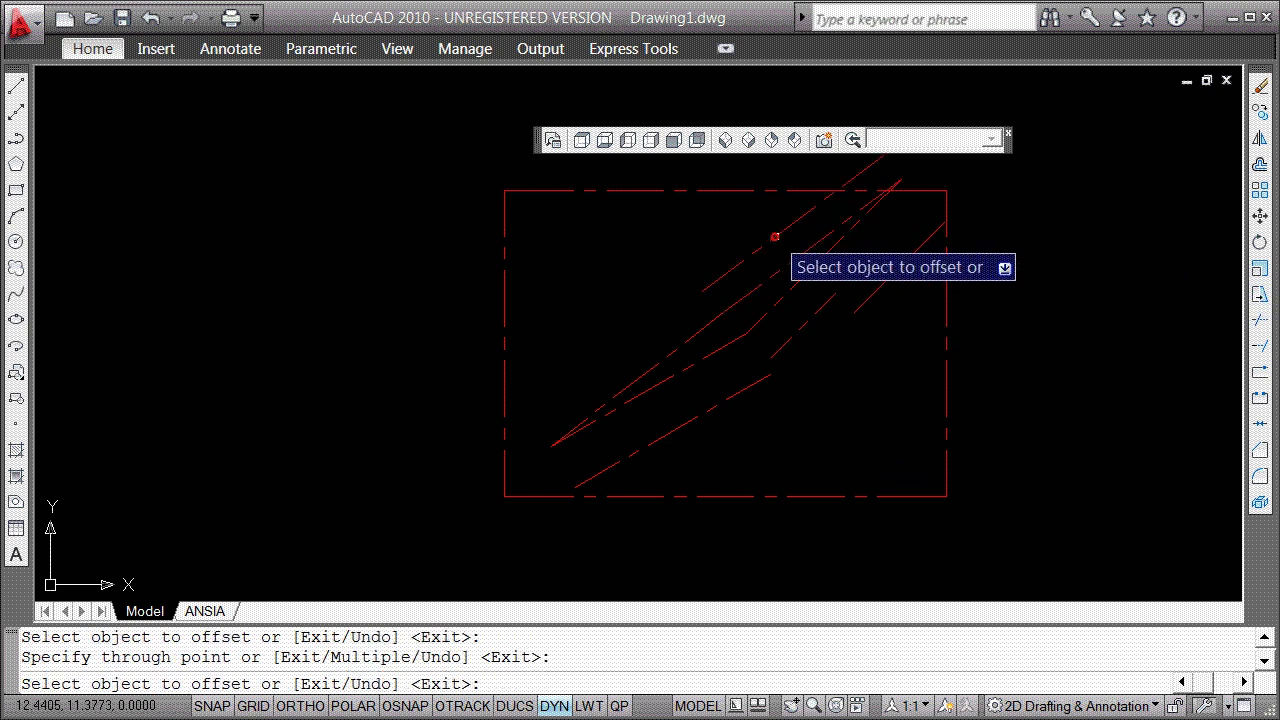
pyautogui.click(689, 336)
pyautogui.click(627, 311)
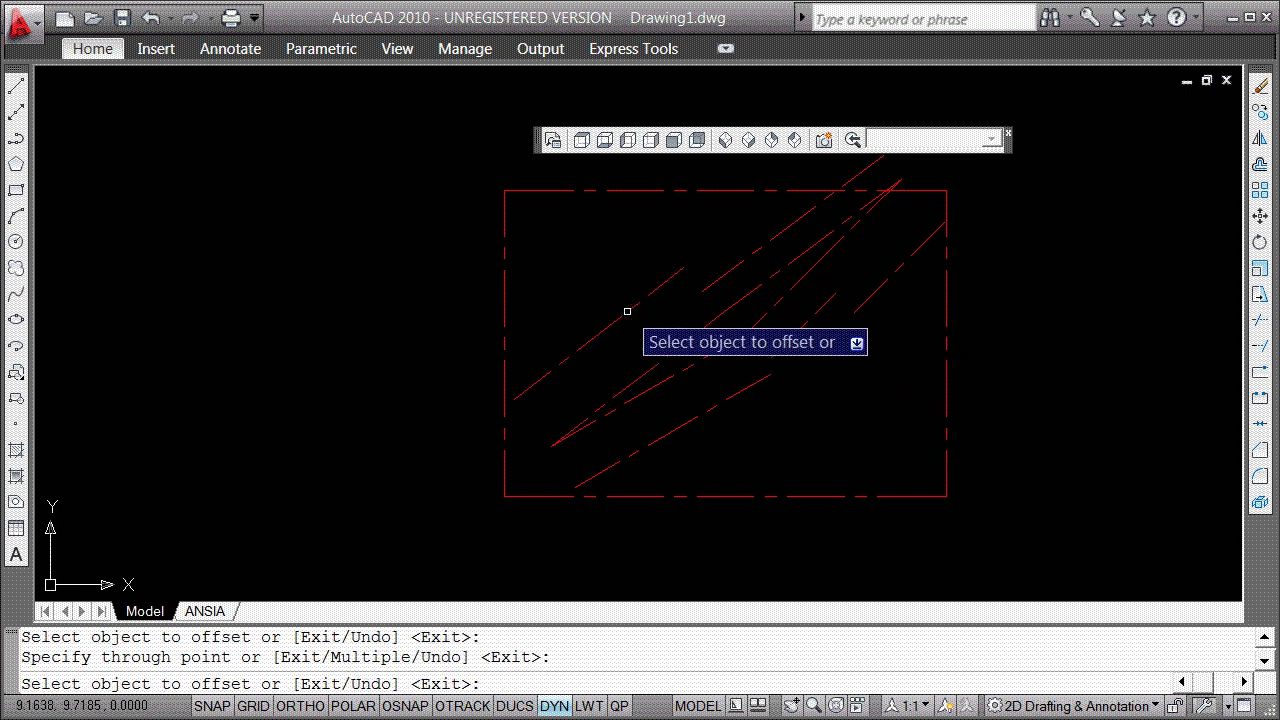
pyautogui.press('Return')
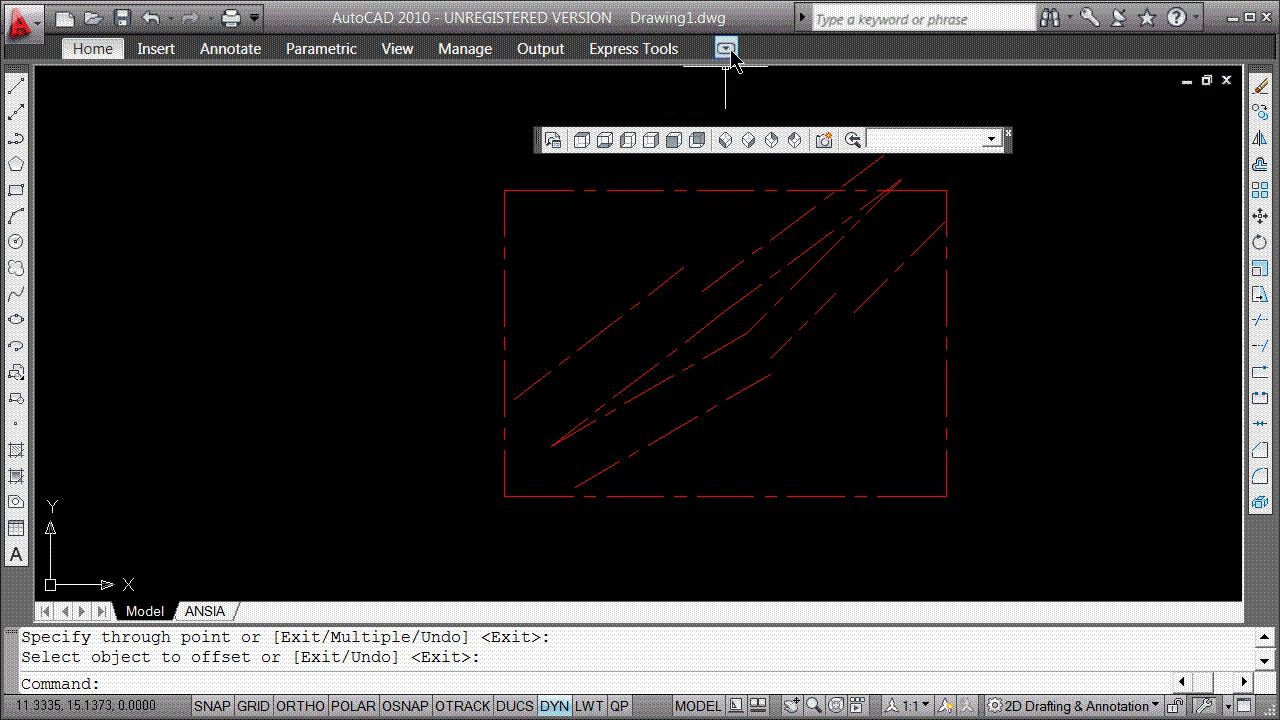
# Expand the ribbon to show the full set of drawing tools.
pyautogui.rightClick(686, 219)
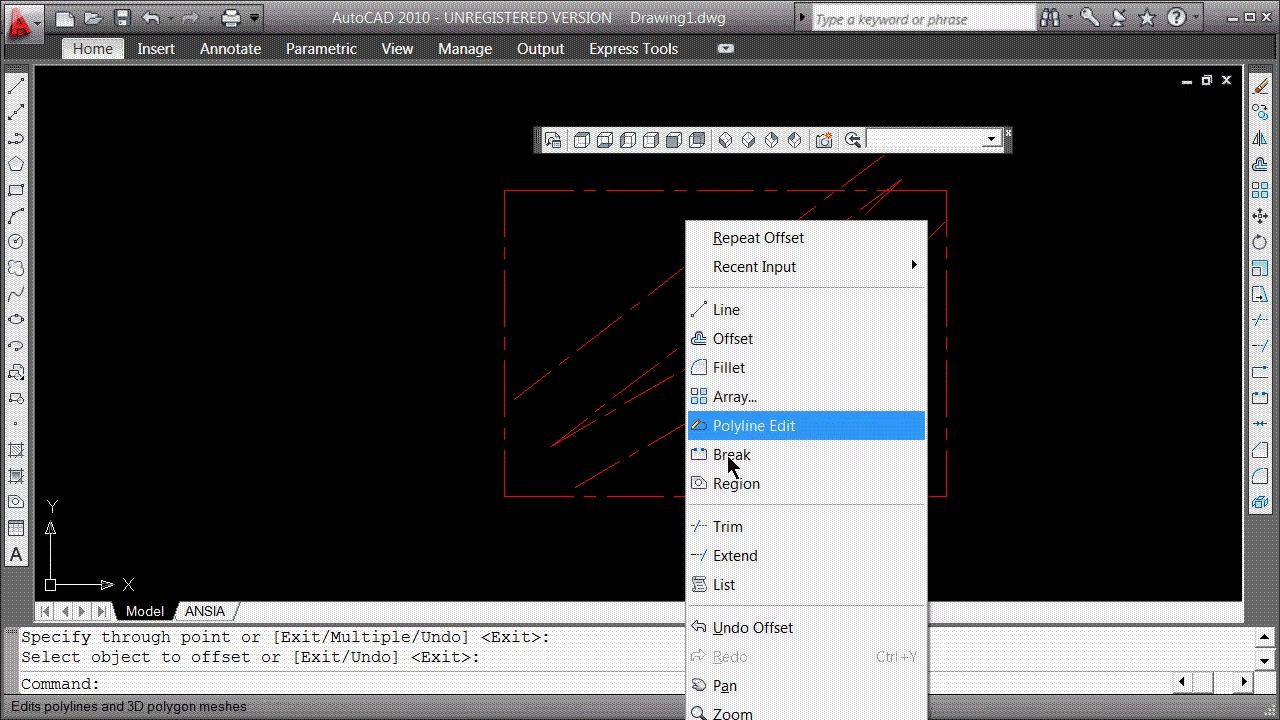
pyautogui.click(608, 253)
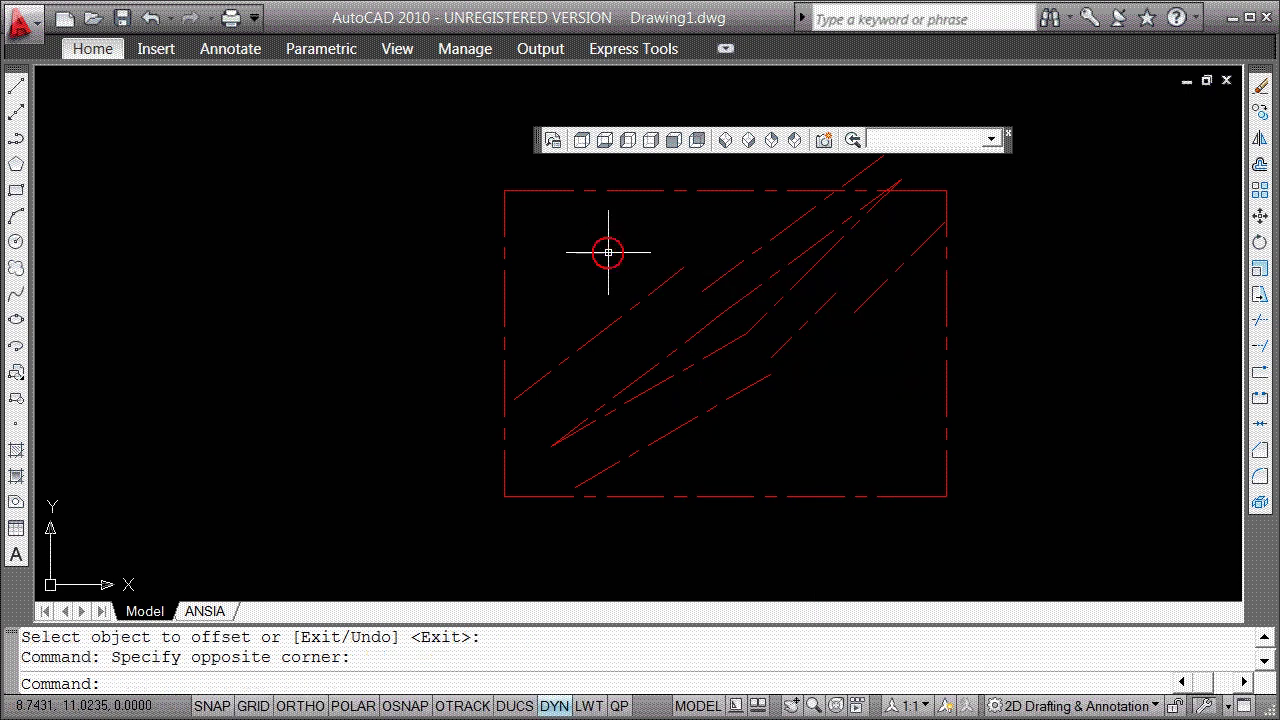
pyautogui.click(725, 49)
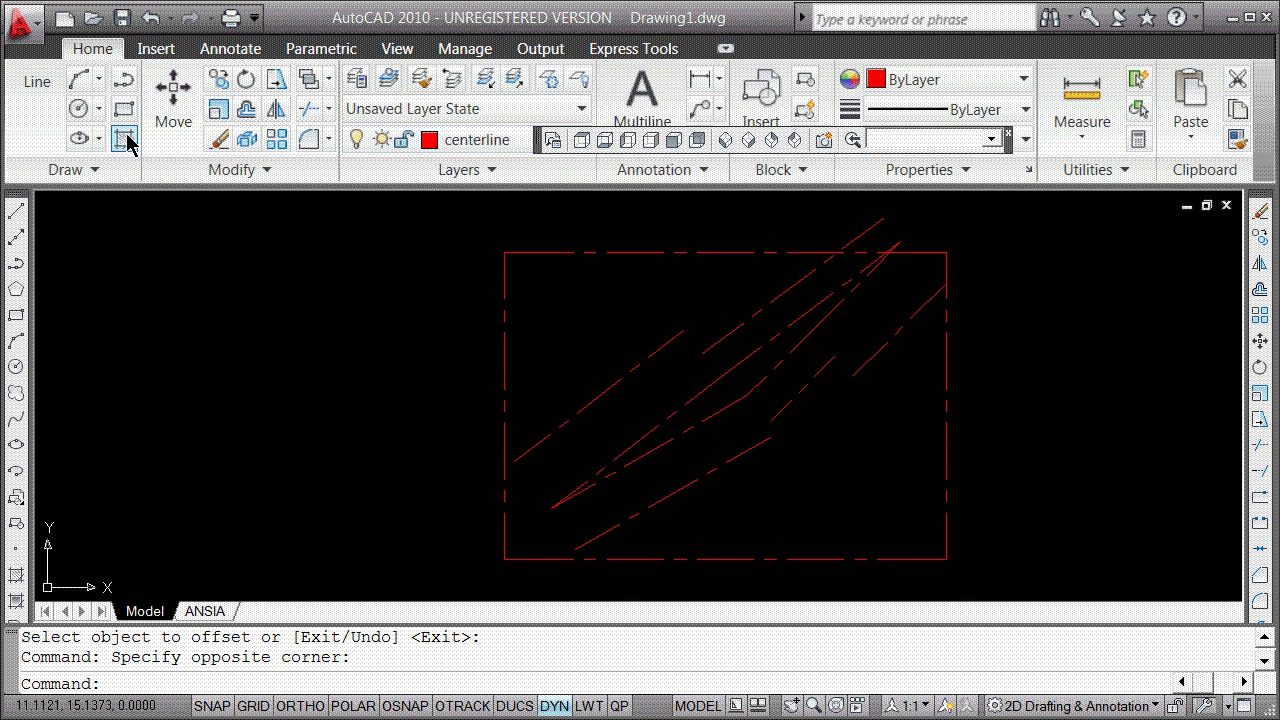
# Draw a 3-Point circle snapped to three line endpoints of the figure.
pyautogui.click(99, 108)
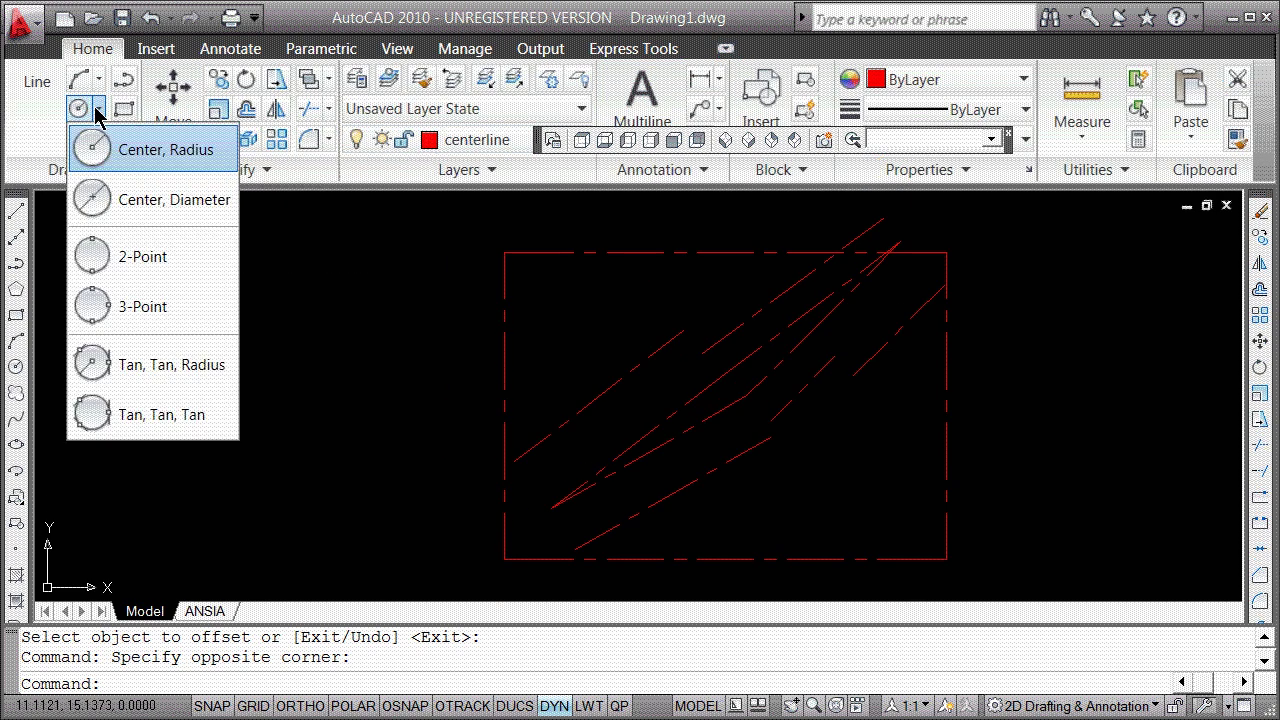
pyautogui.click(134, 308)
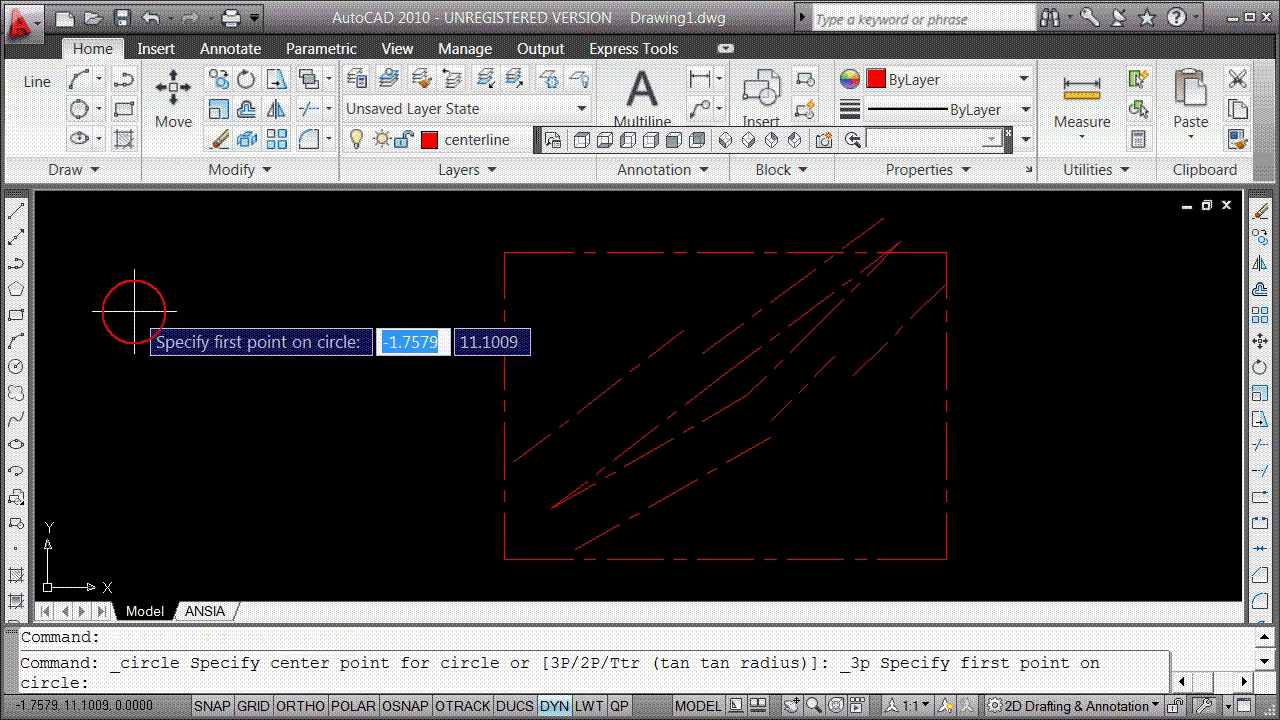
pyautogui.keyDown('shift'); pyautogui.rightClick(695, 357); pyautogui.keyUp('shift')
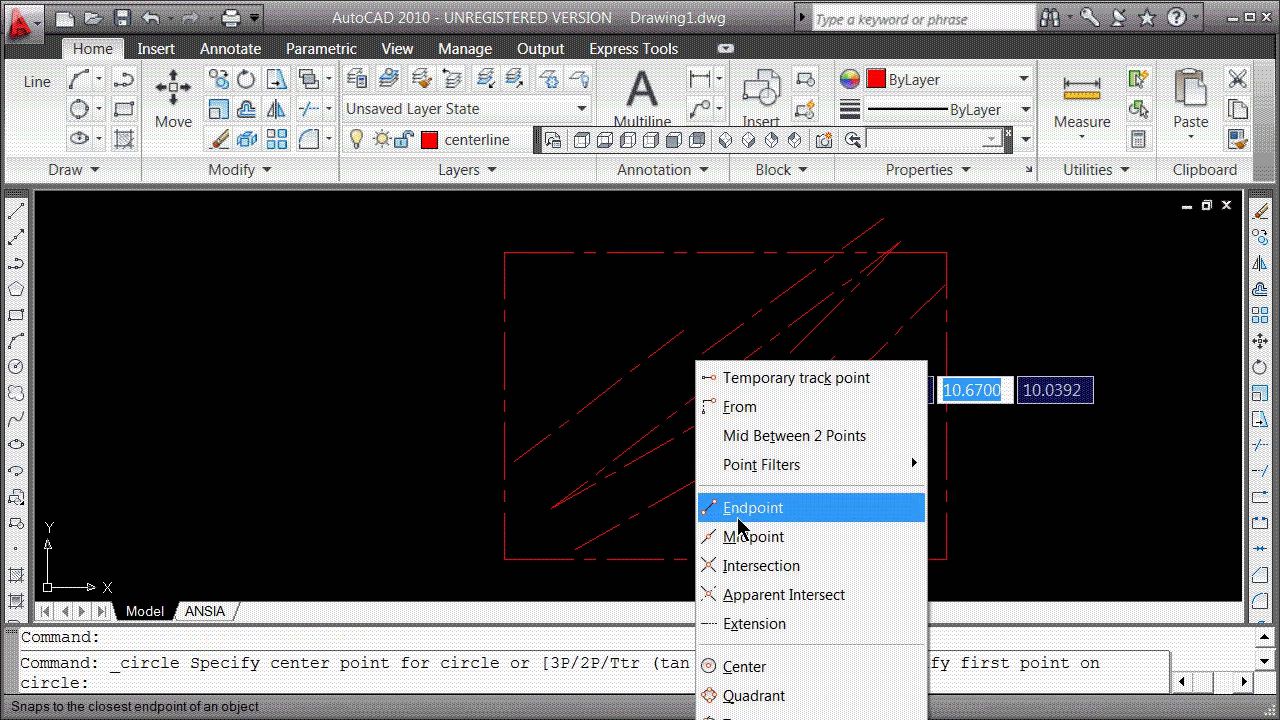
pyautogui.click(745, 508)
pyautogui.click(690, 335)
pyautogui.keyDown('shift'); pyautogui.rightClick(688, 322); pyautogui.keyUp('shift')
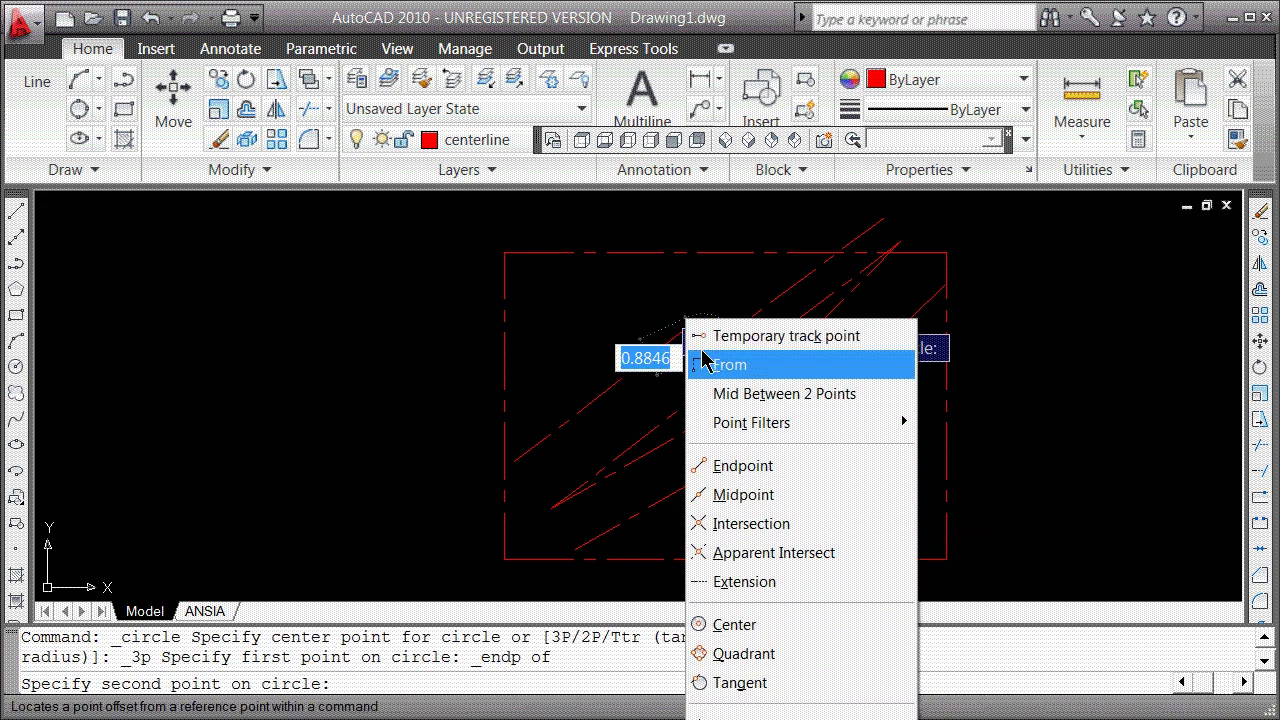
pyautogui.click(740, 466)
pyautogui.click(686, 318)
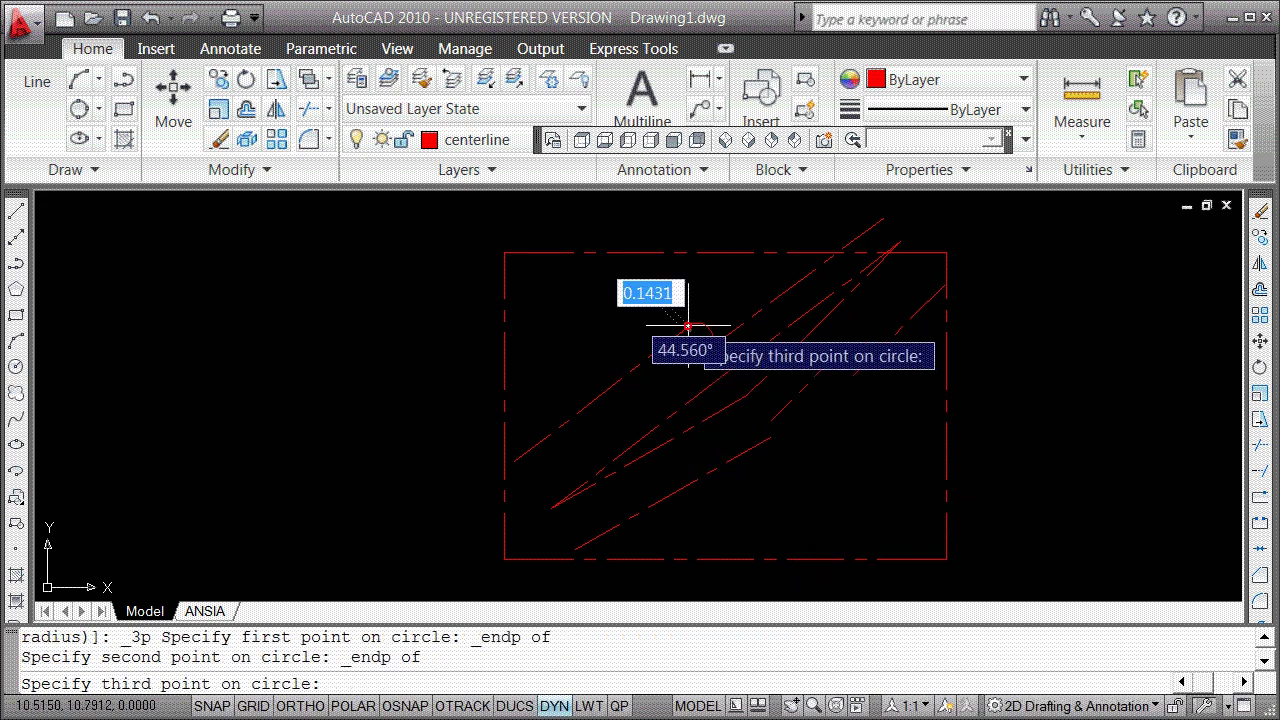
pyautogui.keyDown('shift'); pyautogui.rightClick(732, 460); pyautogui.keyUp('shift')
pyautogui.click(787, 511)
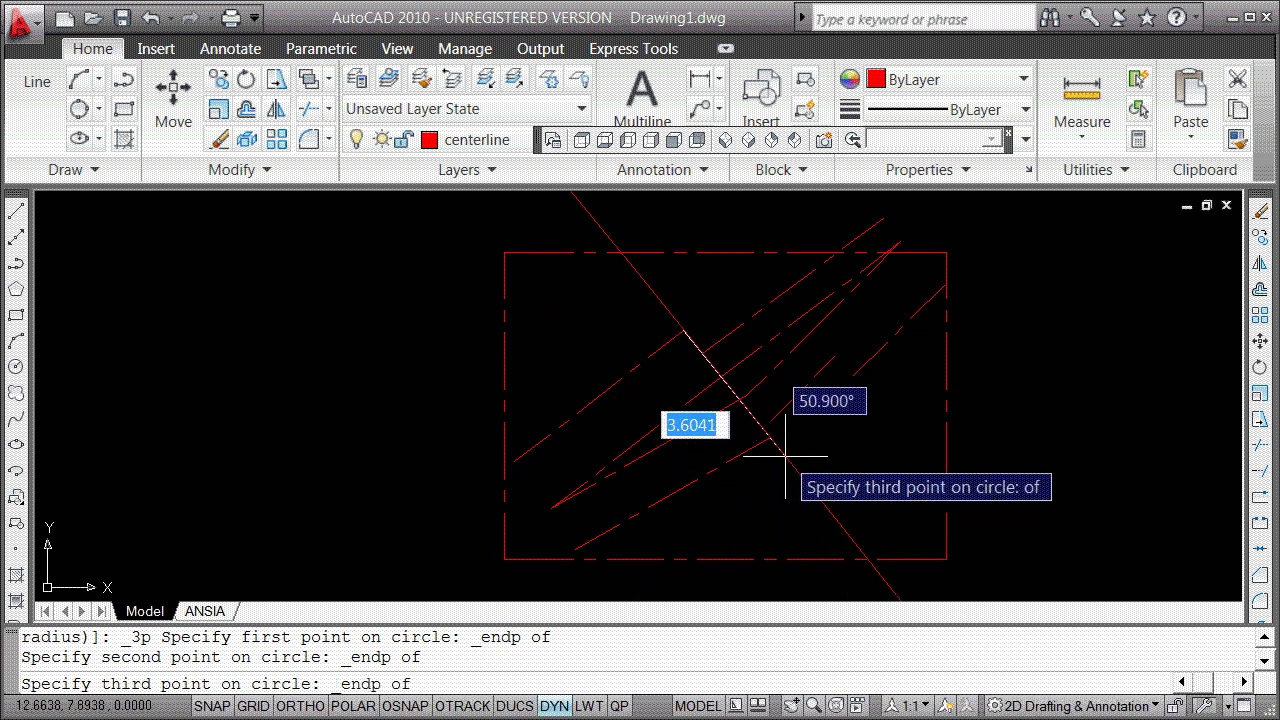
pyautogui.click(770, 437)
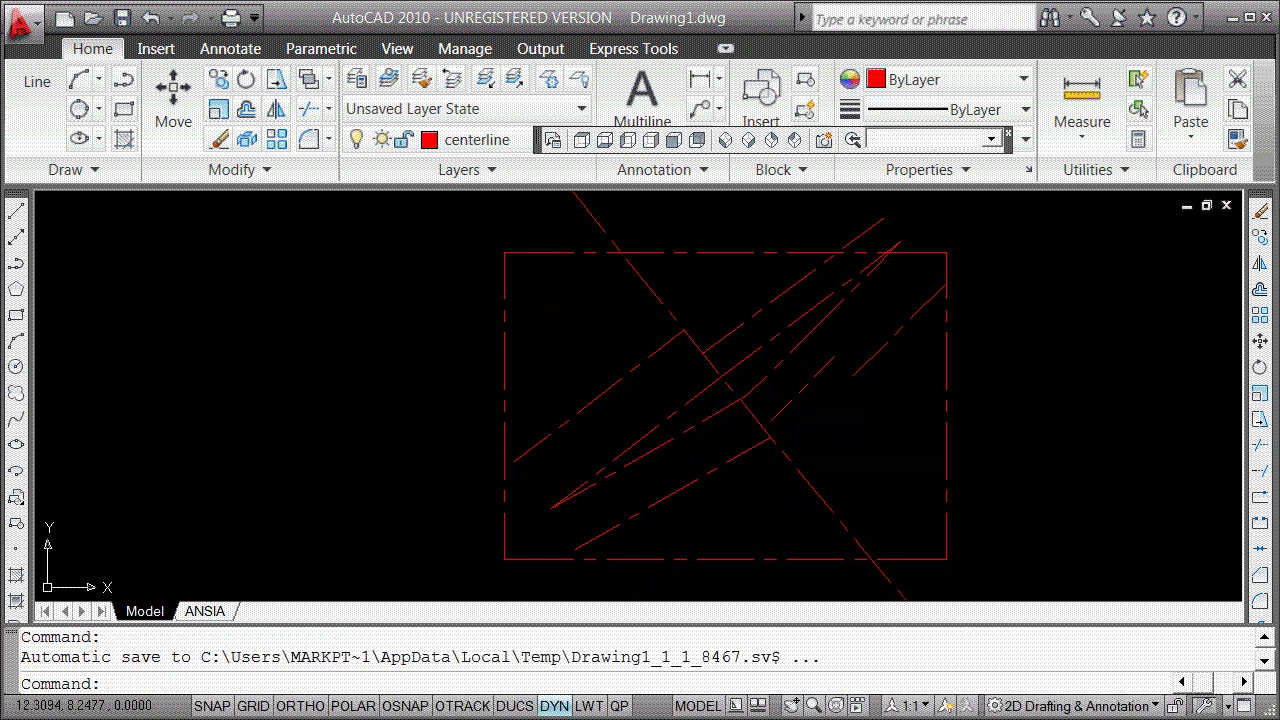
# Zoom to extents to show the whole drawing, including the large circle.
pyautogui.scroll(-2, 765, 378)
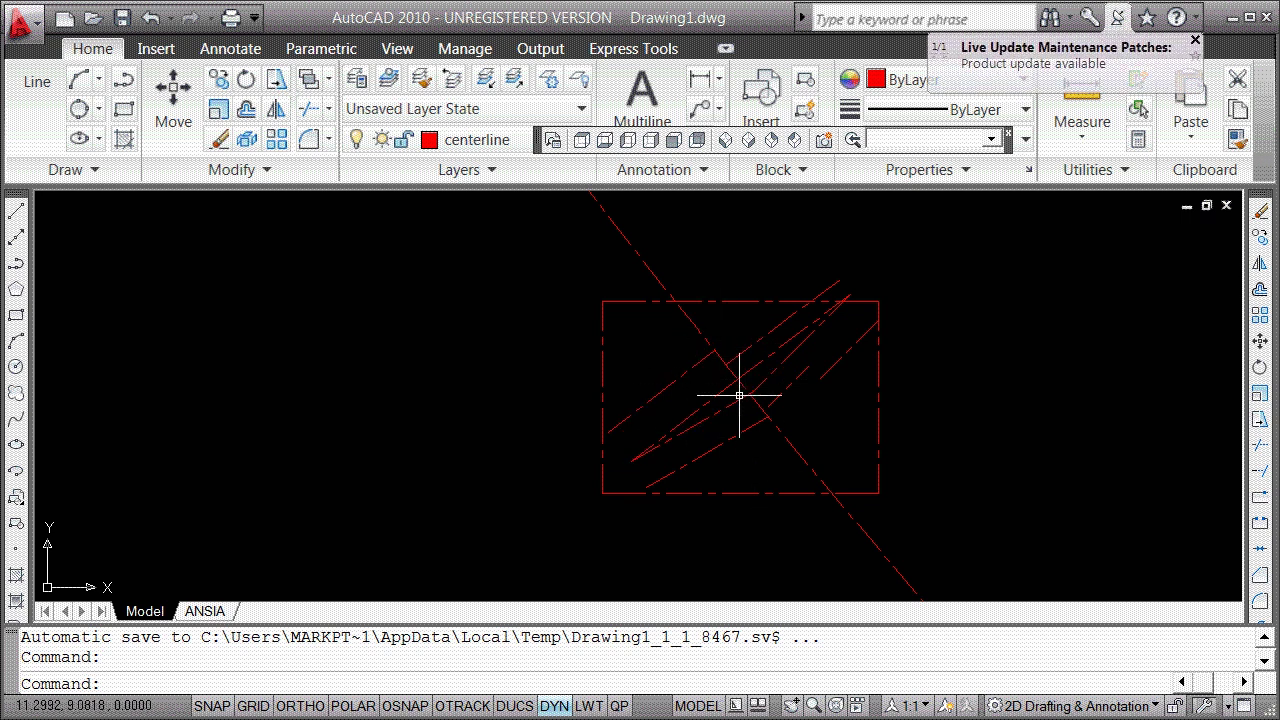
pyautogui.scroll(4, 731, 363)
pyautogui.scroll(-4, 786, 449)
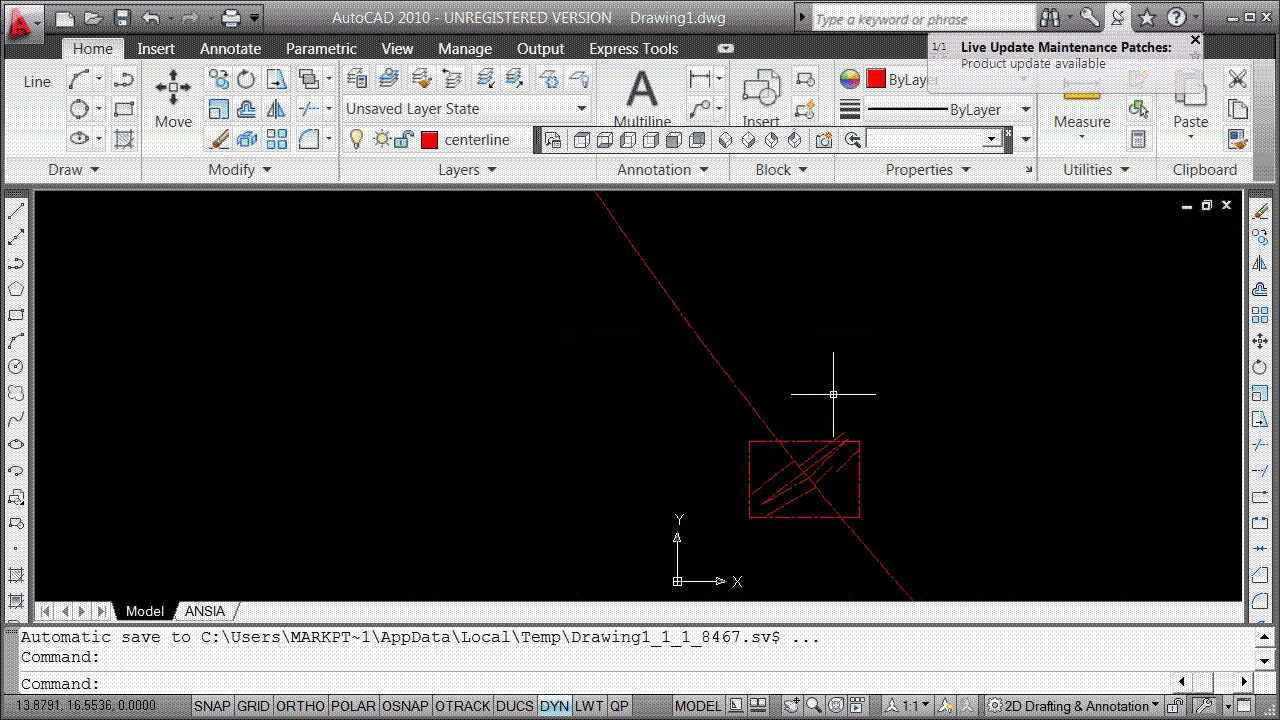
pyautogui.press('Escape')
pyautogui.press('Escape')
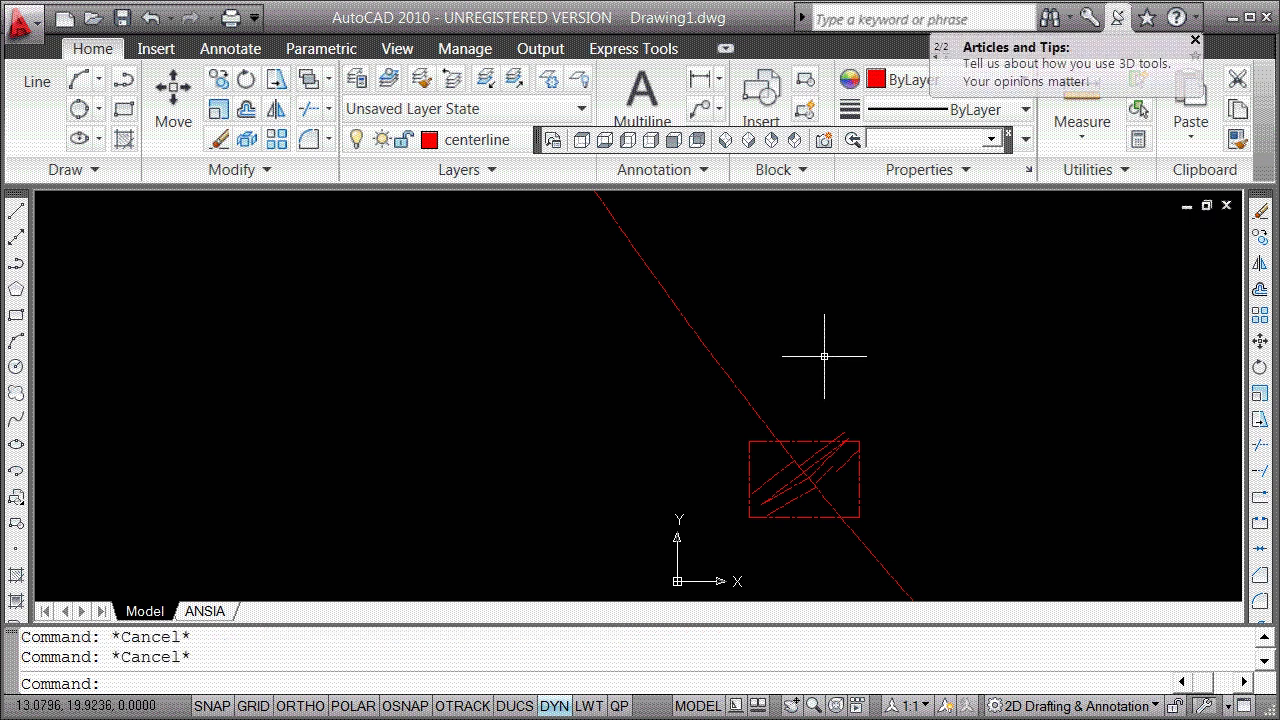
pyautogui.write('z')
pyautogui.press('Return')
pyautogui.write('e')
pyautogui.press('Return')
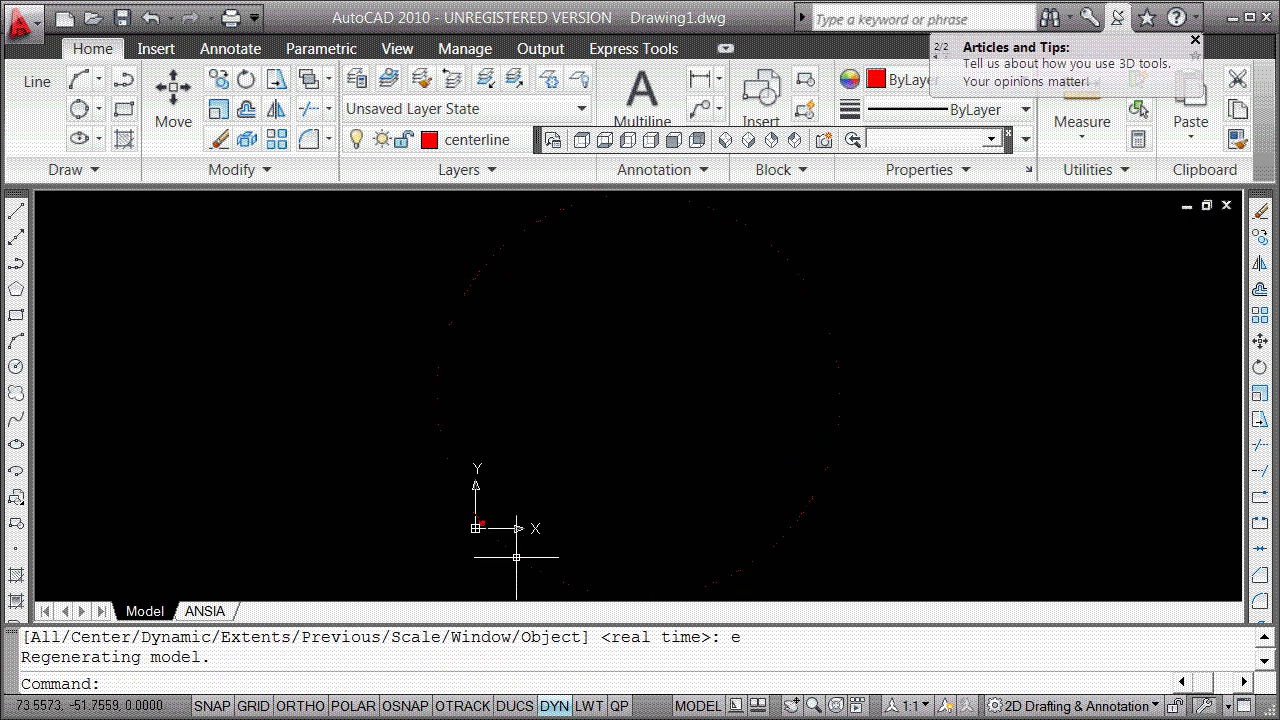
# Zoom back in on the diagonal lines and select the long diagonal centerline.
pyautogui.scroll(8, 478, 529)
pyautogui.scroll(-10, 623, 509)
pyautogui.scroll(8, 623, 520)
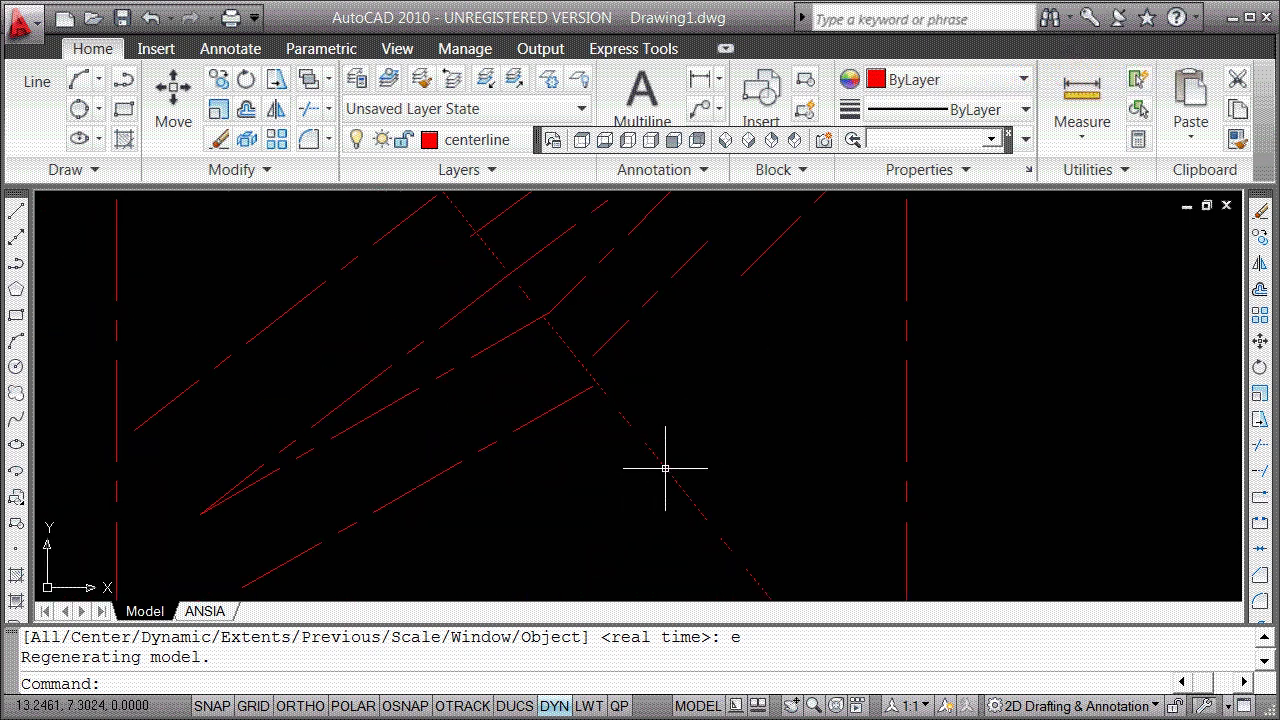
pyautogui.click(664, 464)
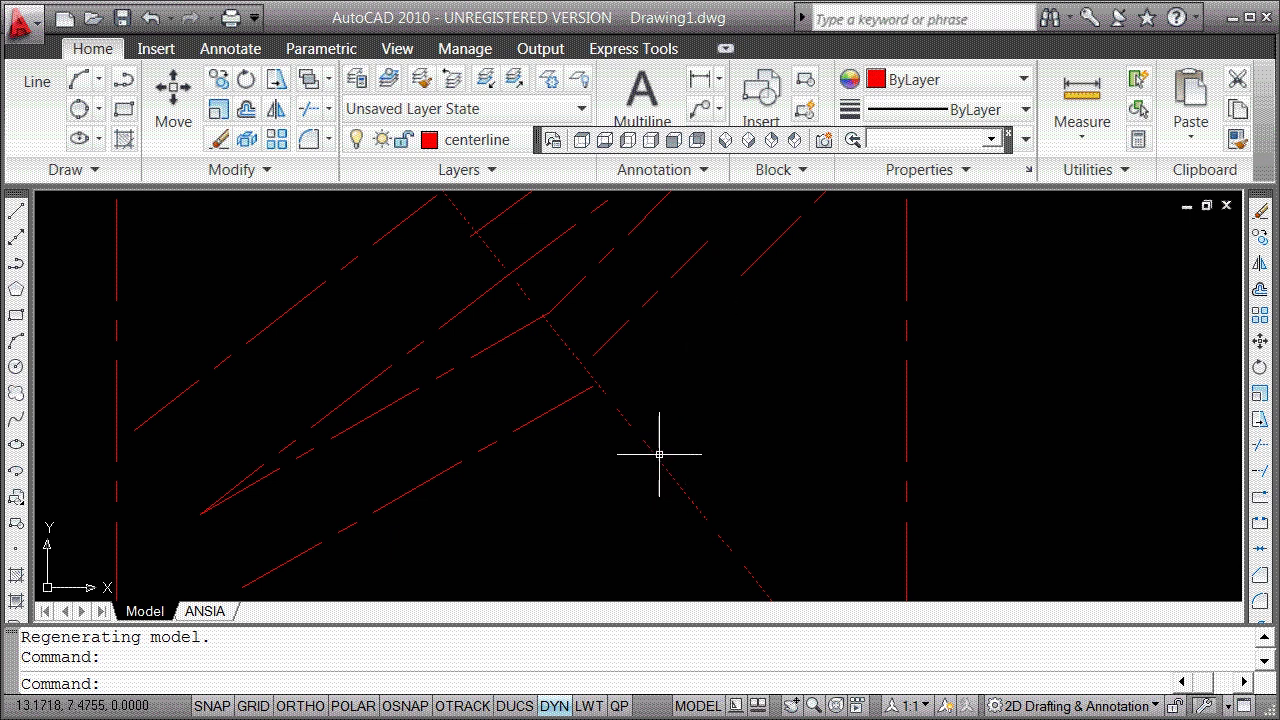
# Start scaling the selected centerline from a picked base point, showing the scale-factor options.
pyautogui.rightClick(723, 413)
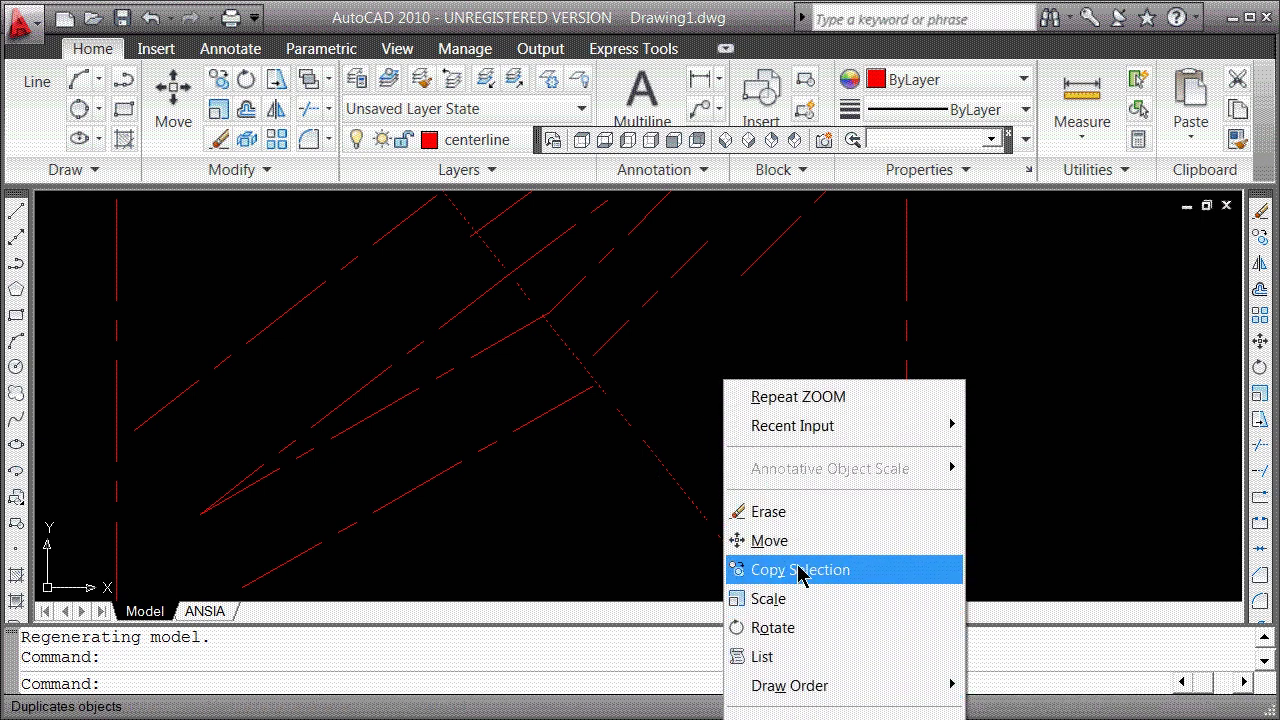
pyautogui.click(795, 600)
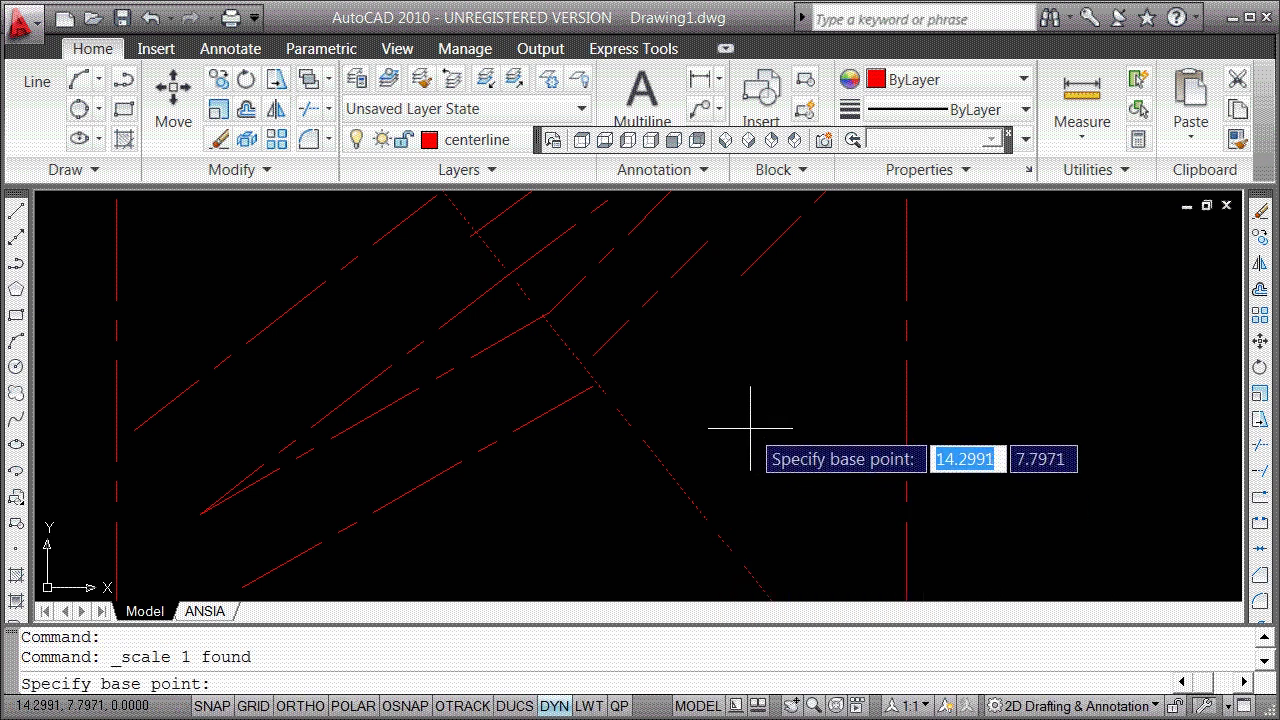
pyautogui.click(652, 414)
pyautogui.press('Down')
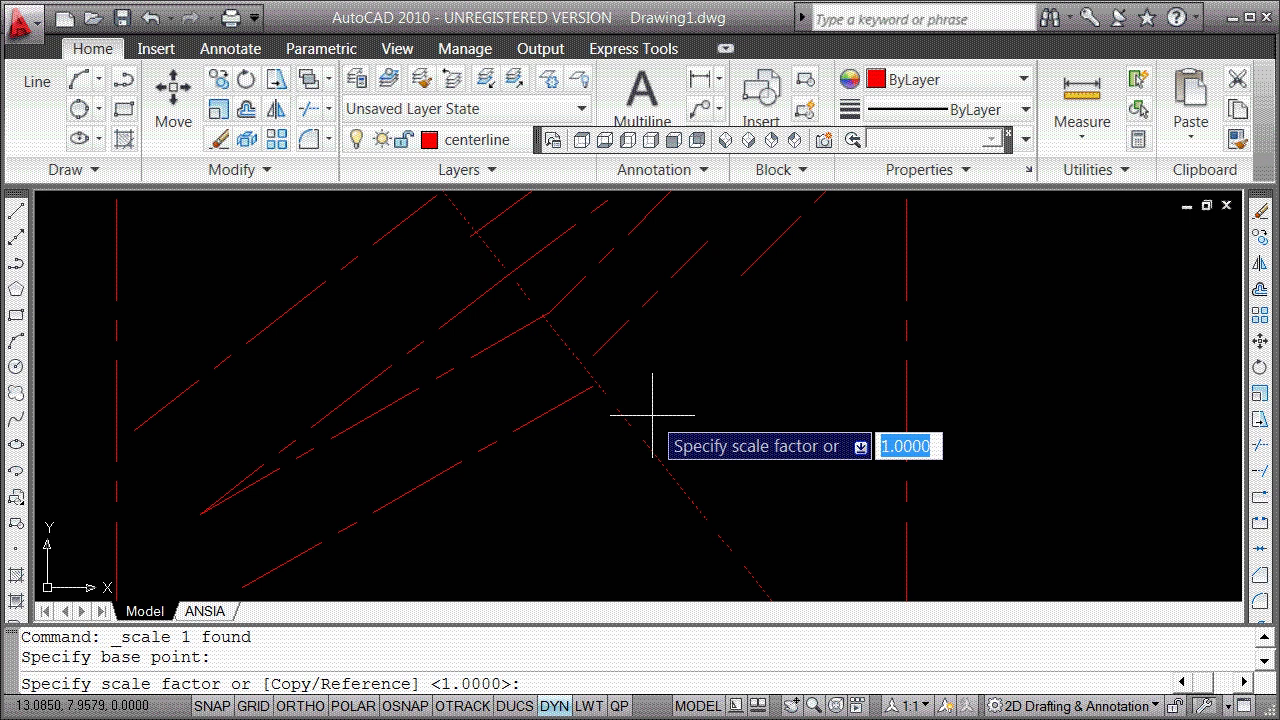